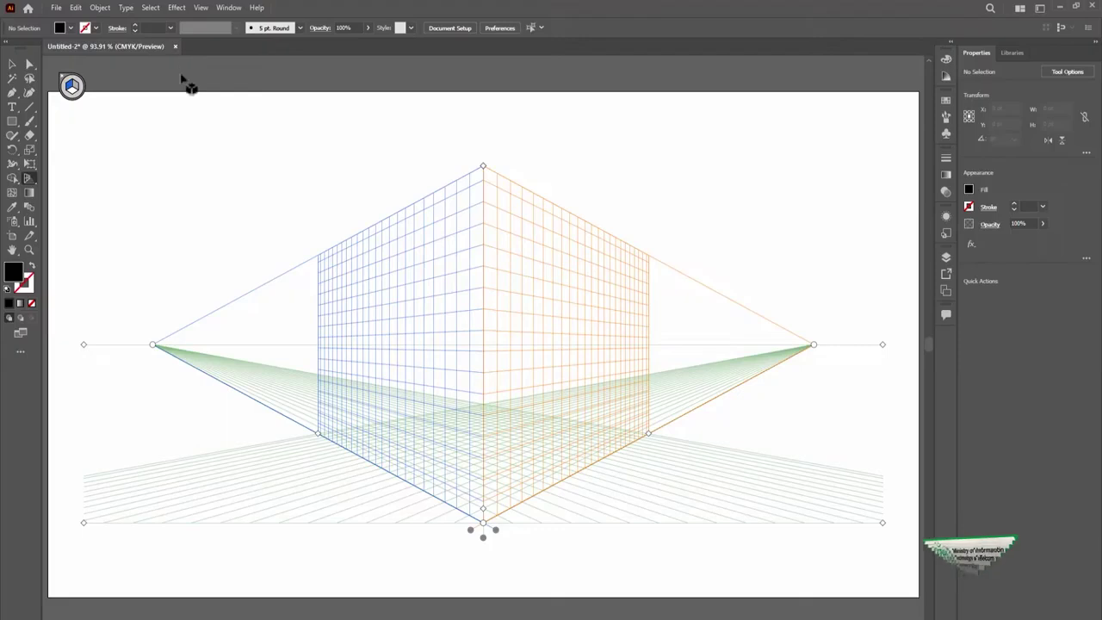
Hide the perspective grid and show it again
{"action": "left_click", "coordinate": [201, 8]}
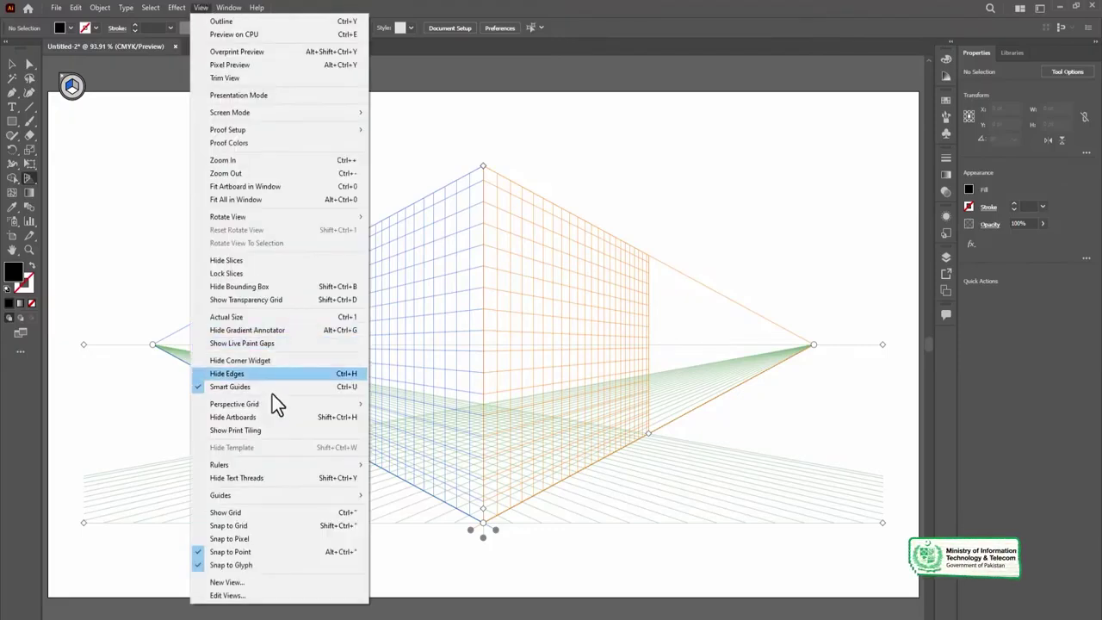
{"action": "mouse_move", "coordinate": [273, 406]}
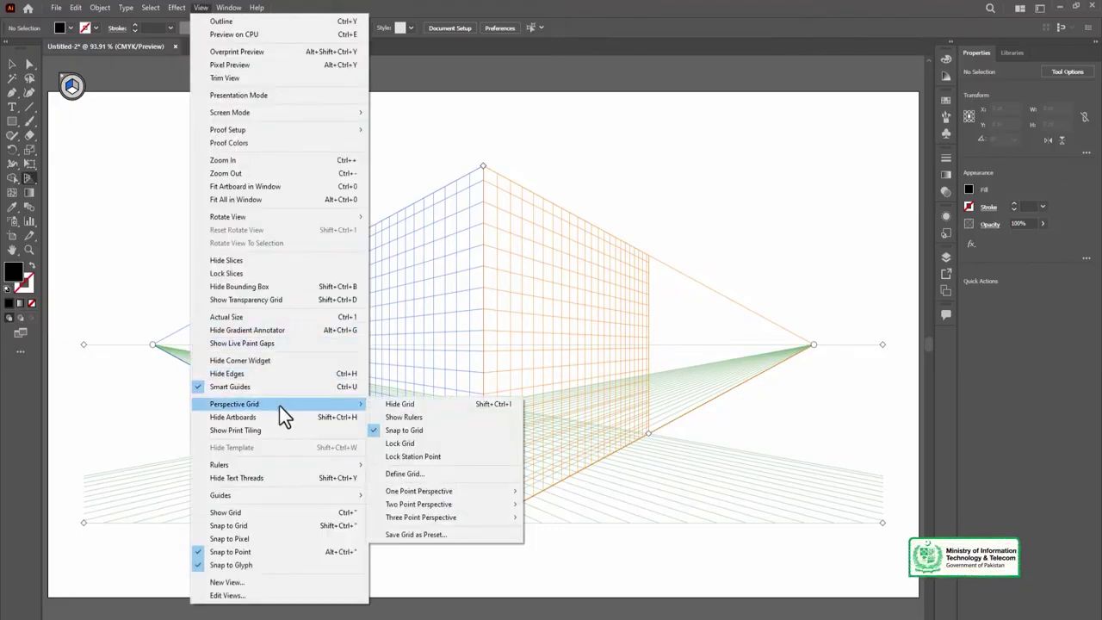
{"action": "left_click", "coordinate": [400, 405]}
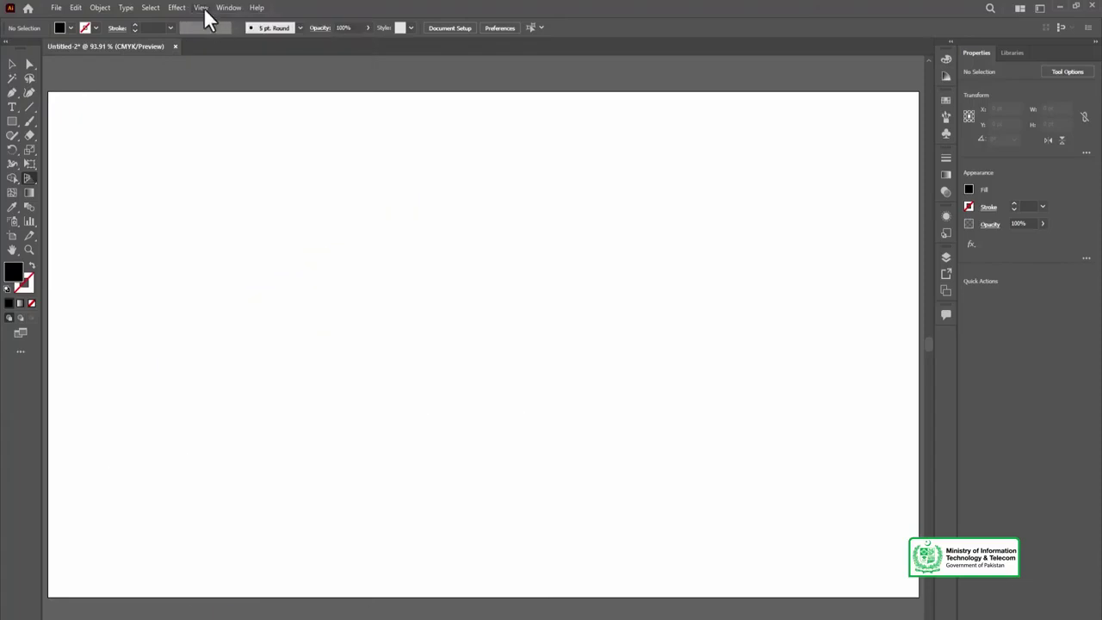
{"action": "left_click", "coordinate": [203, 9]}
{"action": "mouse_move", "coordinate": [321, 407]}
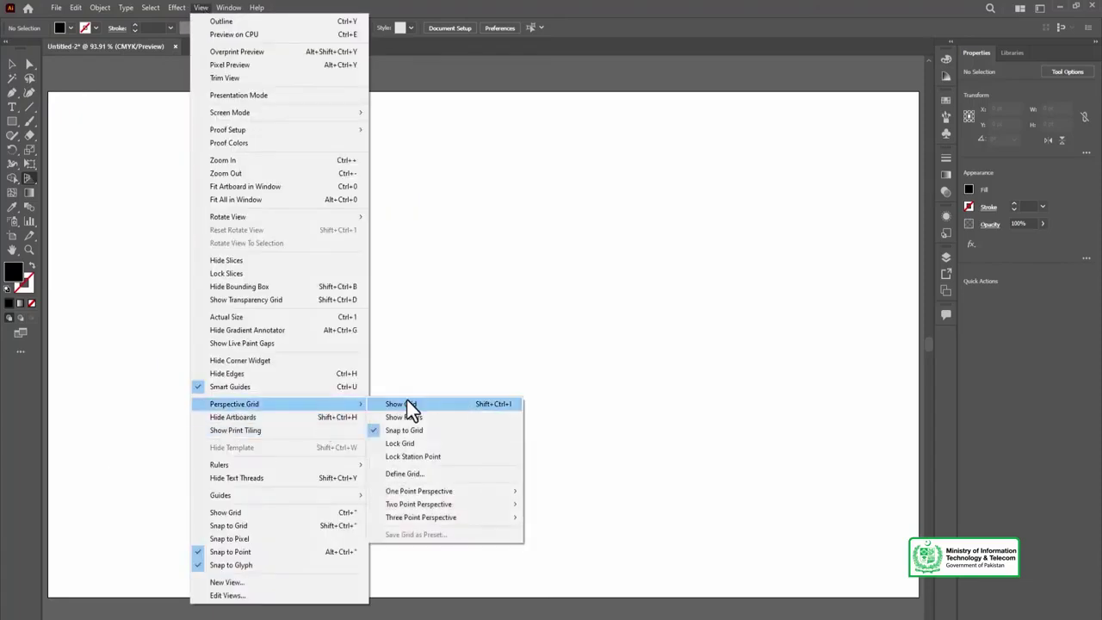
{"action": "left_click", "coordinate": [410, 405]}
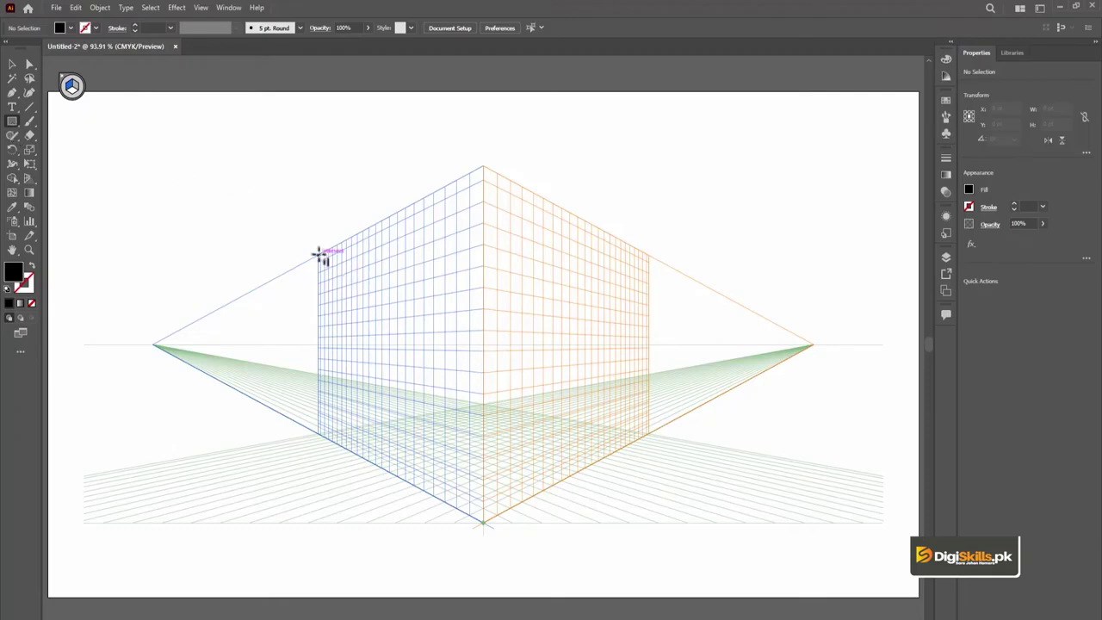
Draw a rectangle about 679 by 500 pt over the left grid plane and move the left vanishing point outward
{"action": "mouse_move", "coordinate": [345, 289]}
{"action": "left_mouse_down"}
{"action": "mouse_move", "coordinate": [401, 362]}
{"action": "mouse_move", "coordinate": [369, 298]}
{"action": "mouse_move", "coordinate": [446, 388]}
{"action": "mouse_move", "coordinate": [485, 527]}
{"action": "mouse_move", "coordinate": [369, 302]}
{"action": "mouse_move", "coordinate": [405, 330]}
{"action": "mouse_move", "coordinate": [485, 466]}
{"action": "mouse_move", "coordinate": [487, 528]}
{"action": "left_mouse_up"}
{"action": "left_click", "coordinate": [33, 183]}
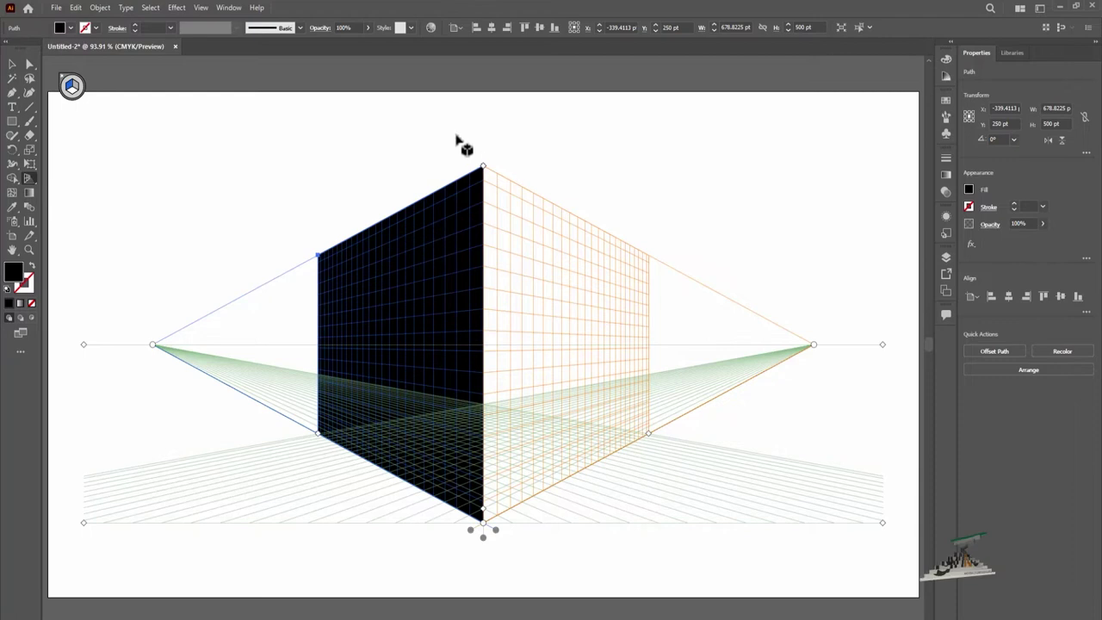
{"action": "left_click_drag", "start_coordinate": [154, 345], "coordinate": [57, 344]}
Undo the vanishing point move and the rectangle on the left plane
{"action": "key", "text": "ctrl+z"}
{"action": "key", "text": "ctrl+z"}
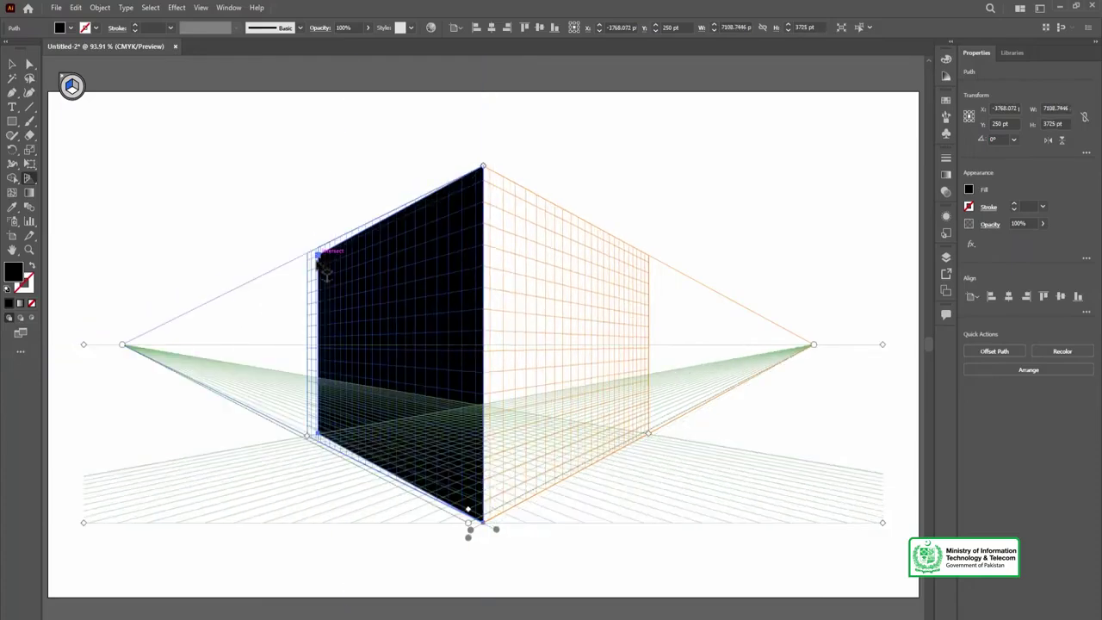
{"action": "key", "text": "ctrl+z"}
{"action": "key", "text": "ctrl+z"}
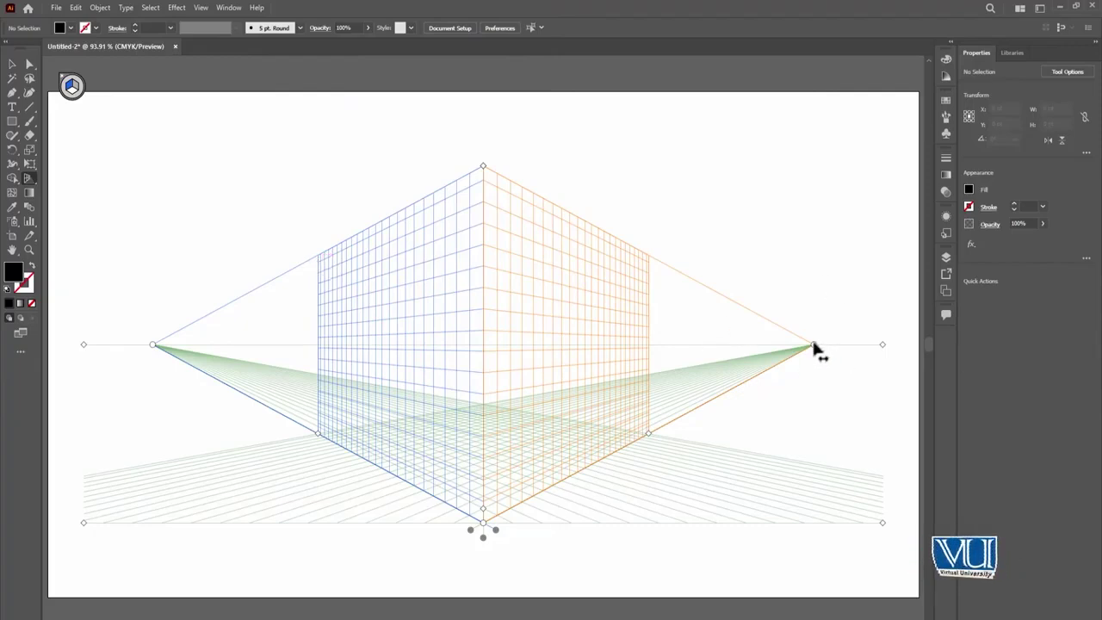
Move both vanishing points outward along the horizon and lower the horizon line slightly
{"action": "left_click_drag", "start_coordinate": [813, 343], "coordinate": [859, 344]}
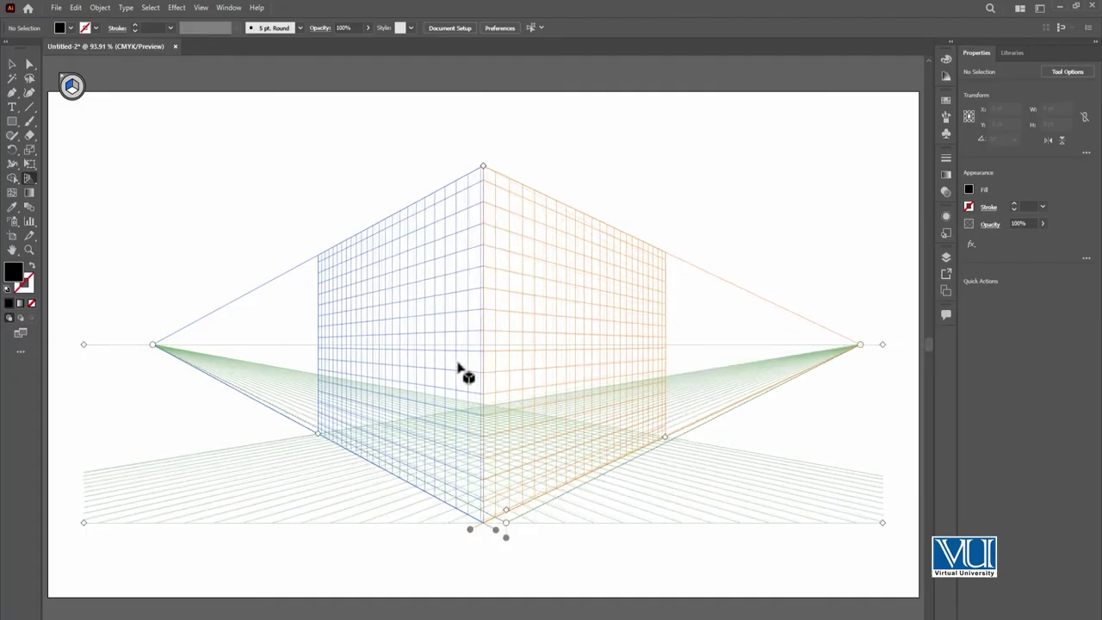
{"action": "left_click_drag", "start_coordinate": [152, 346], "coordinate": [314, 346]}
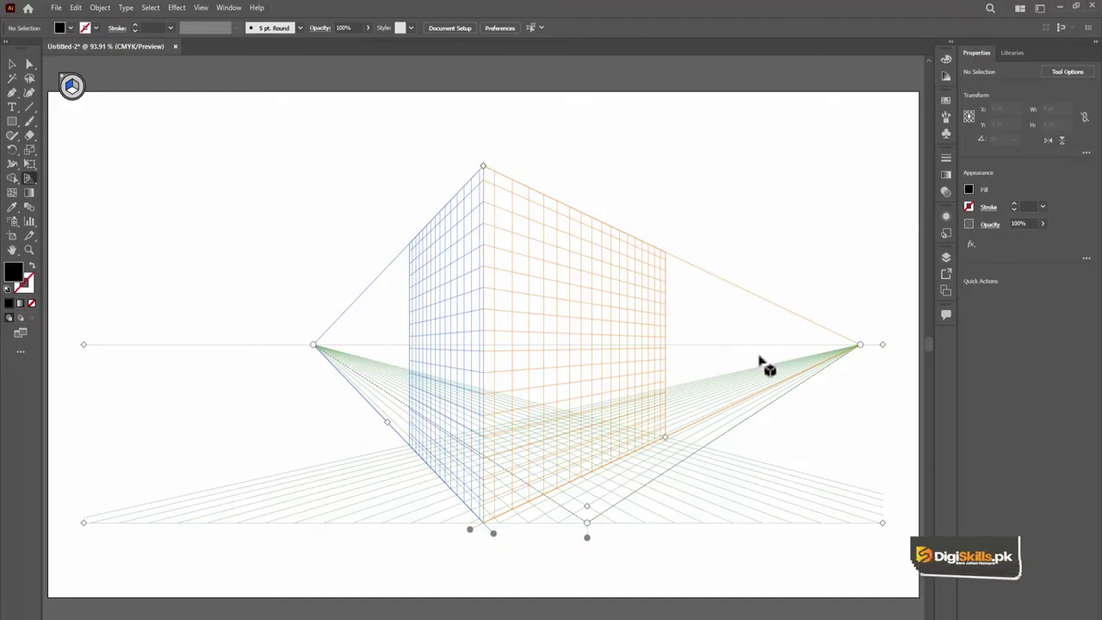
{"action": "mouse_move", "coordinate": [858, 345]}
{"action": "left_mouse_down"}
{"action": "mouse_move", "coordinate": [699, 346]}
{"action": "mouse_move", "coordinate": [853, 345]}
{"action": "left_mouse_up"}
{"action": "left_click_drag", "start_coordinate": [315, 345], "coordinate": [115, 345]}
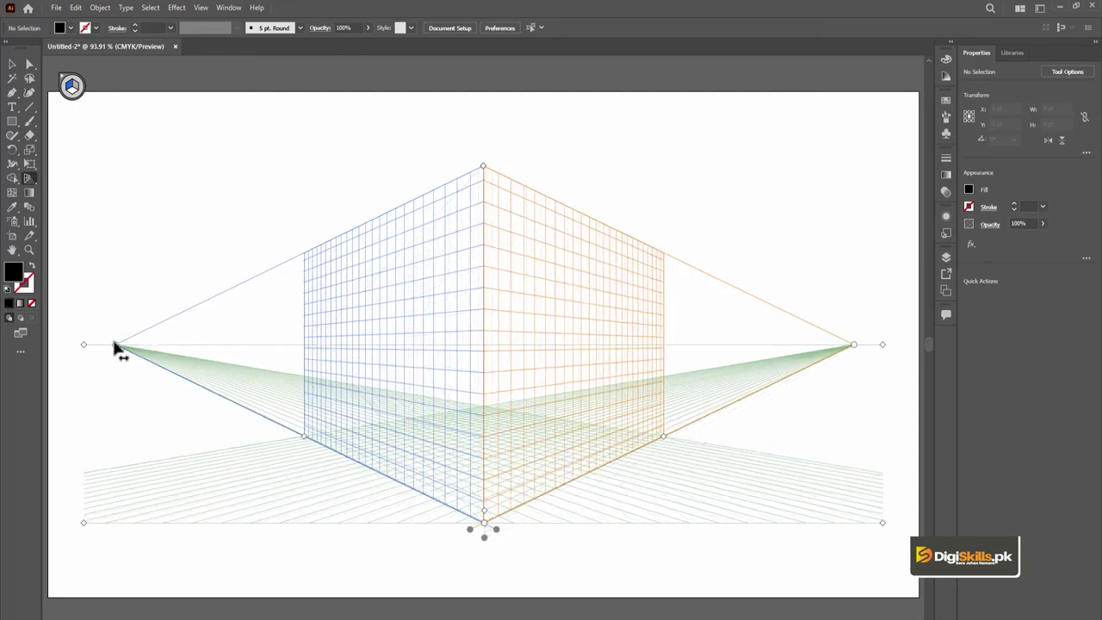
{"action": "left_click_drag", "start_coordinate": [882, 347], "coordinate": [867, 376]}
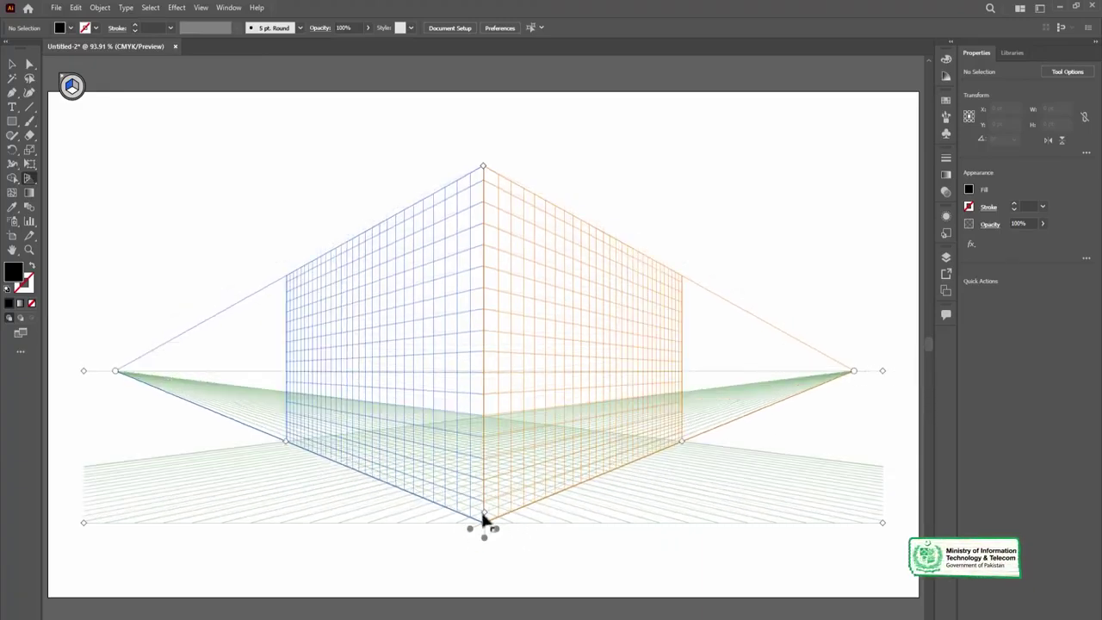
Enlarge the perspective grid's cell size and raise its ground level partway toward the horizon line
{"action": "mouse_move", "coordinate": [485, 517]}
{"action": "left_mouse_down"}
{"action": "mouse_move", "coordinate": [487, 446]}
{"action": "mouse_move", "coordinate": [486, 497]}
{"action": "left_mouse_up"}
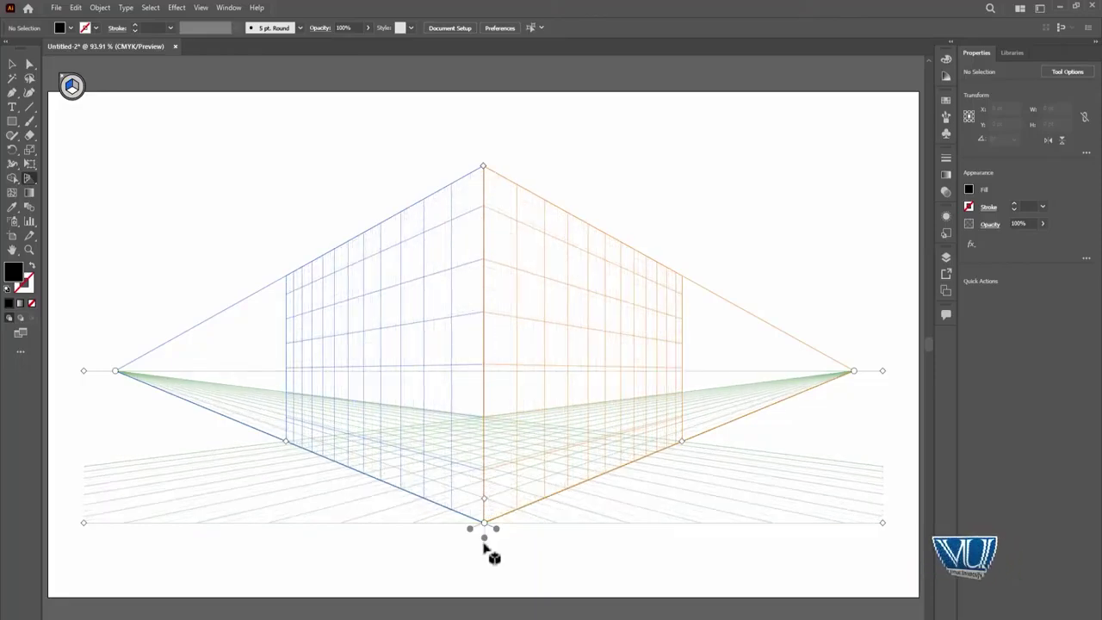
{"action": "left_click_drag", "start_coordinate": [485, 543], "coordinate": [494, 393]}
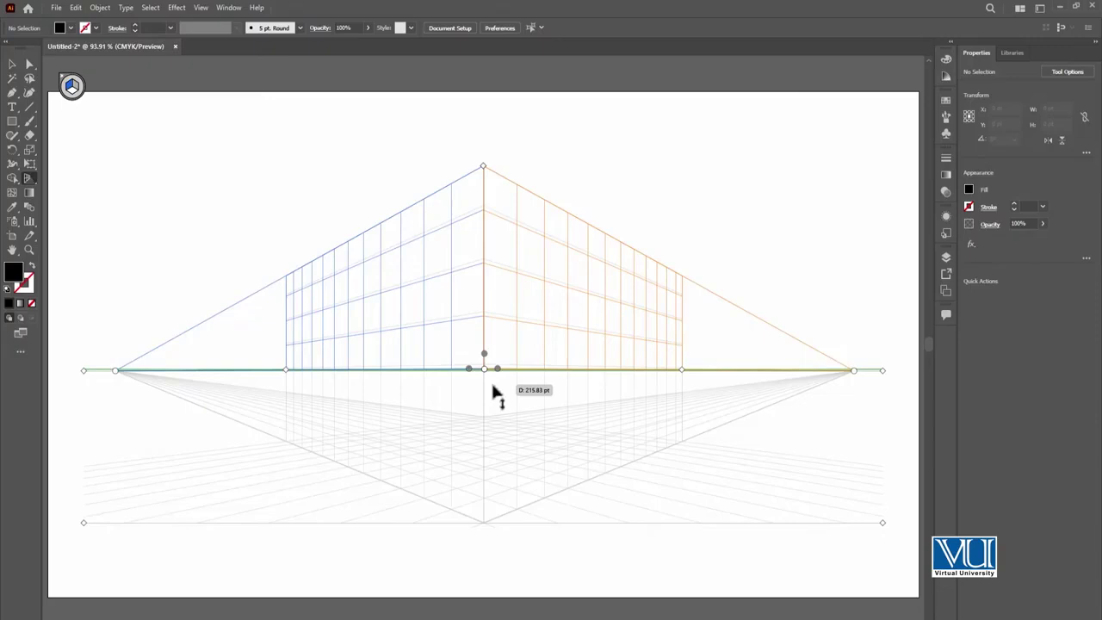
{"action": "left_click_drag", "start_coordinate": [495, 393], "coordinate": [489, 505]}
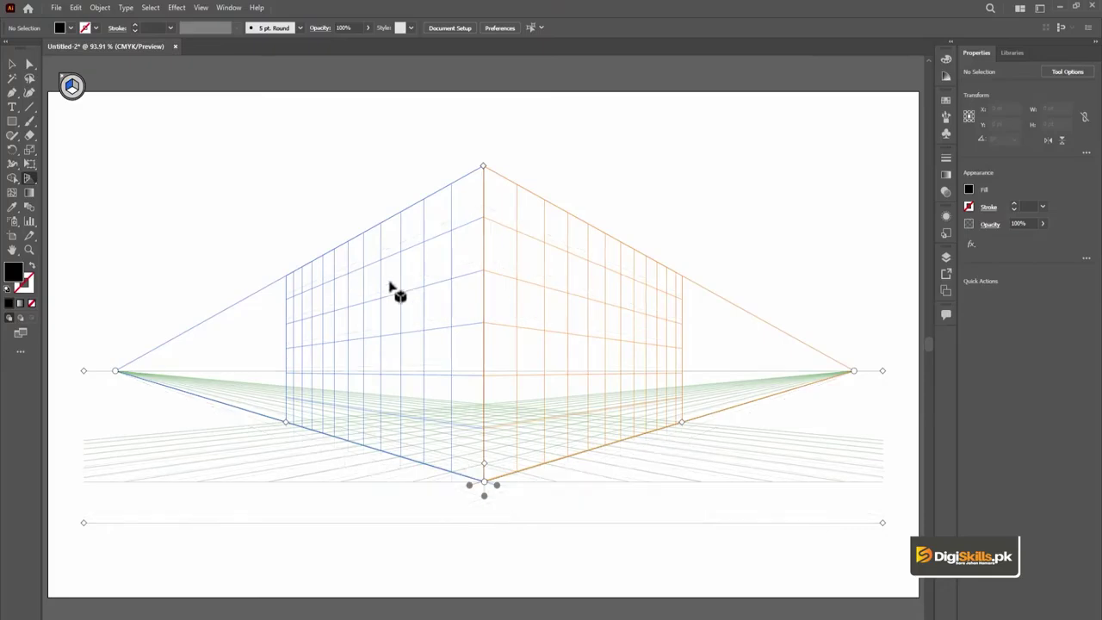
Draw rectangles filling the left and right grid planes, about 896 by 444 pt and 875 by 442 pt
{"action": "left_click", "coordinate": [14, 121]}
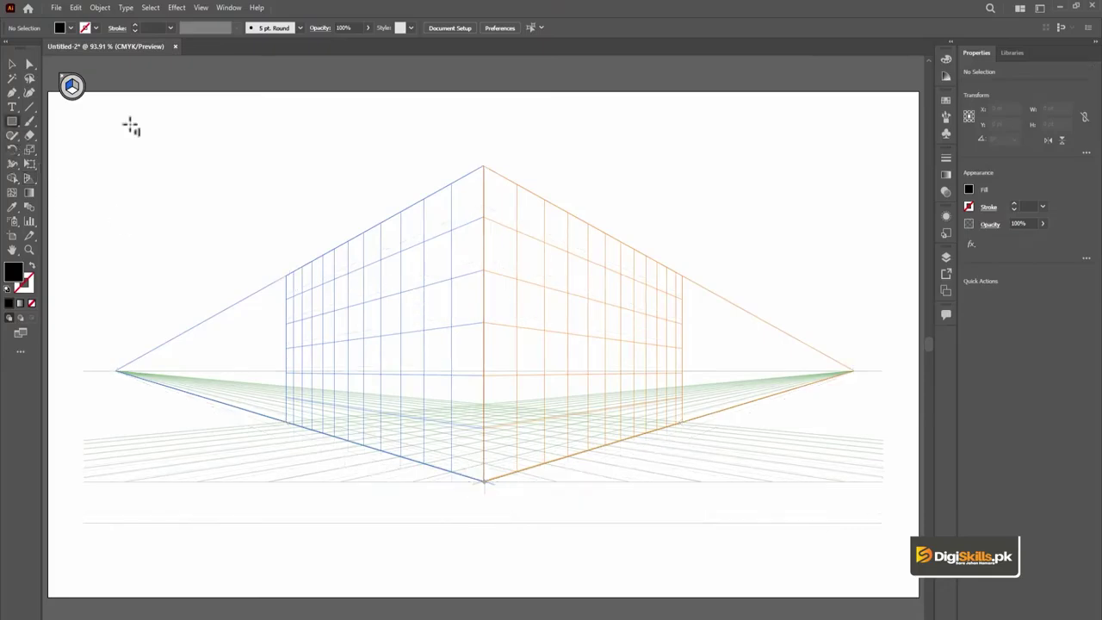
{"action": "left_click", "coordinate": [71, 86]}
{"action": "left_click_drag", "start_coordinate": [286, 275], "coordinate": [484, 482]}
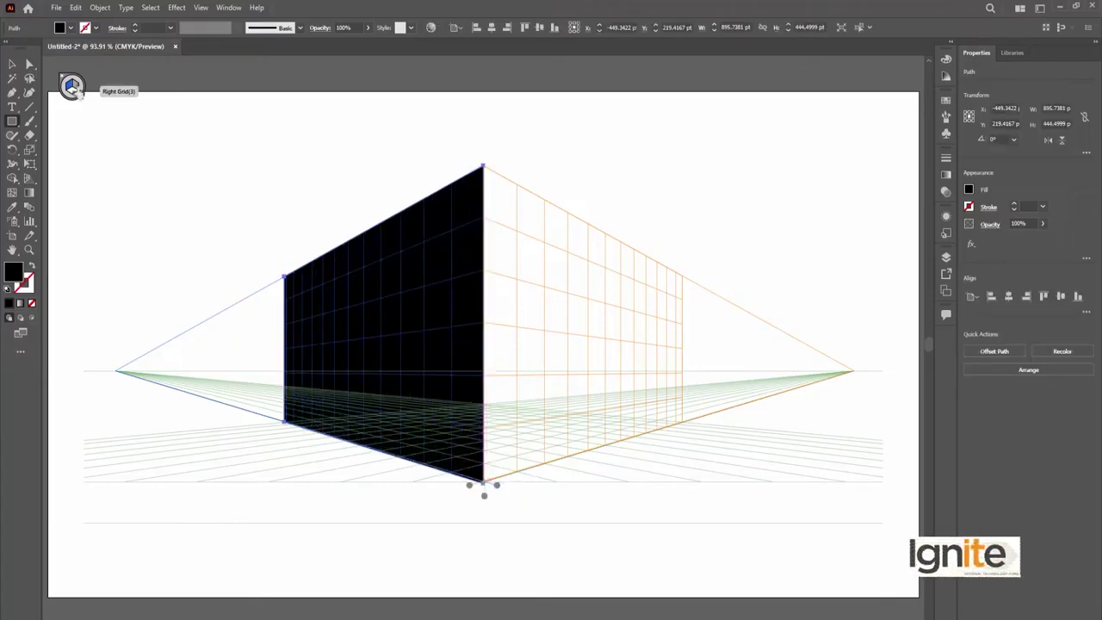
{"action": "left_click", "coordinate": [74, 89]}
{"action": "left_click_drag", "start_coordinate": [684, 278], "coordinate": [484, 482]}
Fill the rectangle on the left plane with blue #0068FF
{"action": "left_click", "coordinate": [12, 63]}
{"action": "left_click", "coordinate": [424, 243]}
{"action": "double_click", "coordinate": [16, 271]}
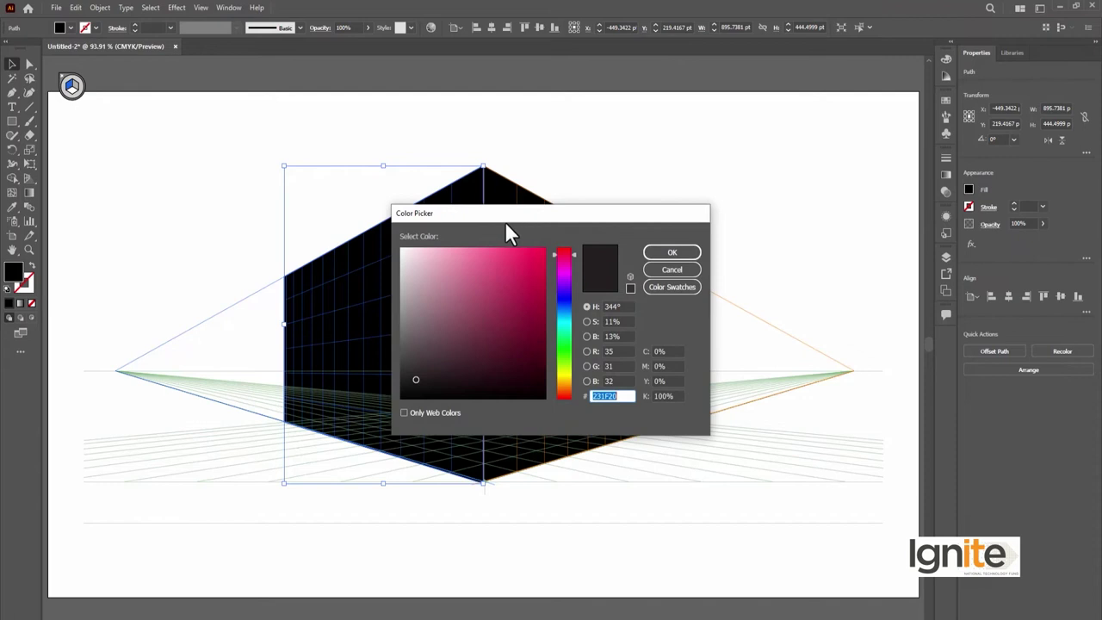
{"action": "left_click", "coordinate": [566, 307]}
{"action": "left_click", "coordinate": [544, 249]}
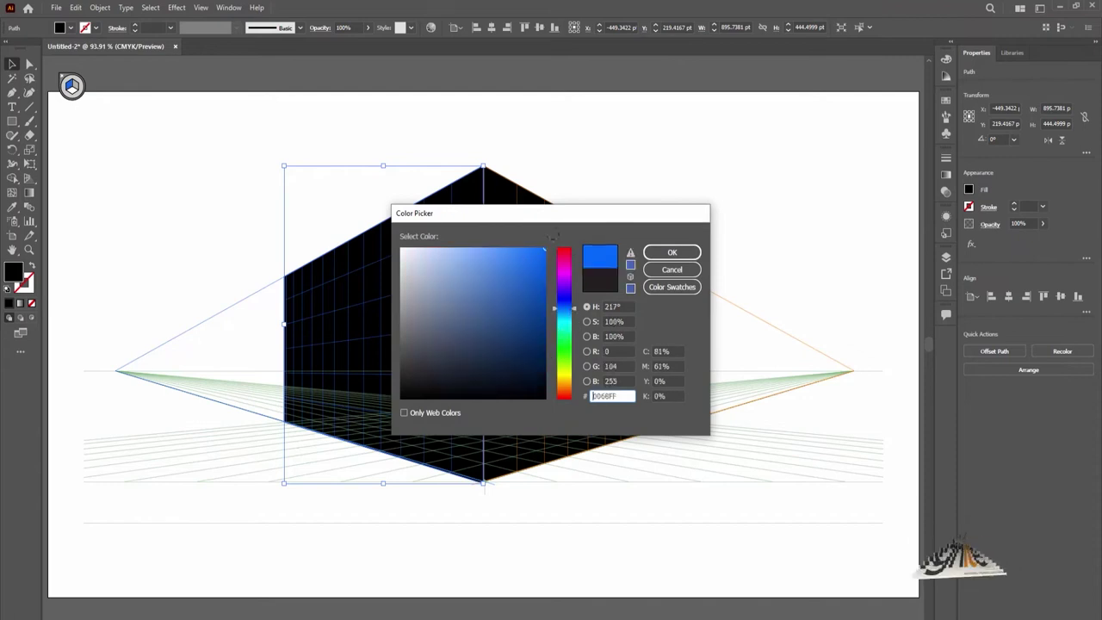
{"action": "left_click", "coordinate": [678, 256]}
Fill the rectangle on the right plane with a bright orange
{"action": "left_click", "coordinate": [593, 261]}
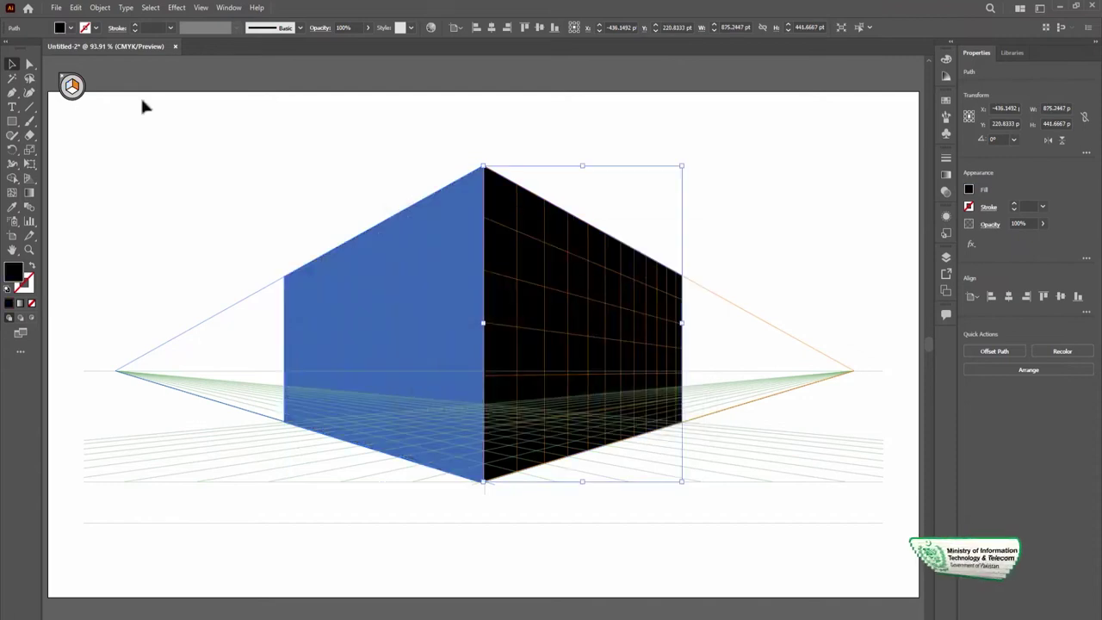
{"action": "double_click", "coordinate": [15, 274]}
{"action": "left_click", "coordinate": [561, 365]}
{"action": "left_click", "coordinate": [541, 250]}
{"action": "left_click", "coordinate": [678, 256]}
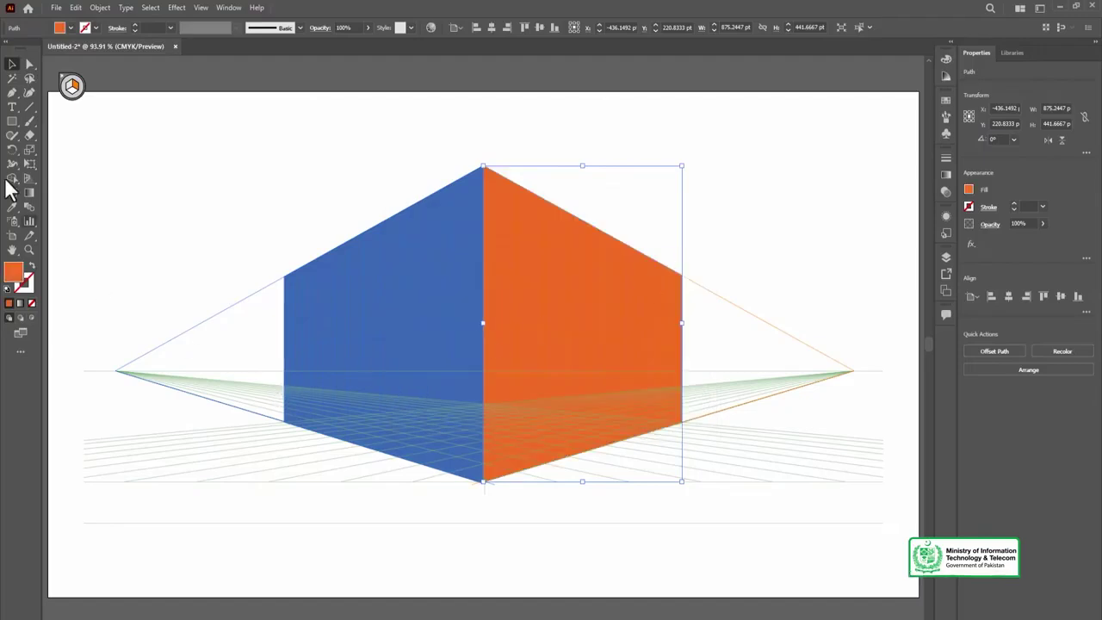
Make the horizontal grid active and draw a ground rectangle about 117,234 by 886 pt starting near the left vanishing point
{"action": "left_click", "coordinate": [73, 96]}
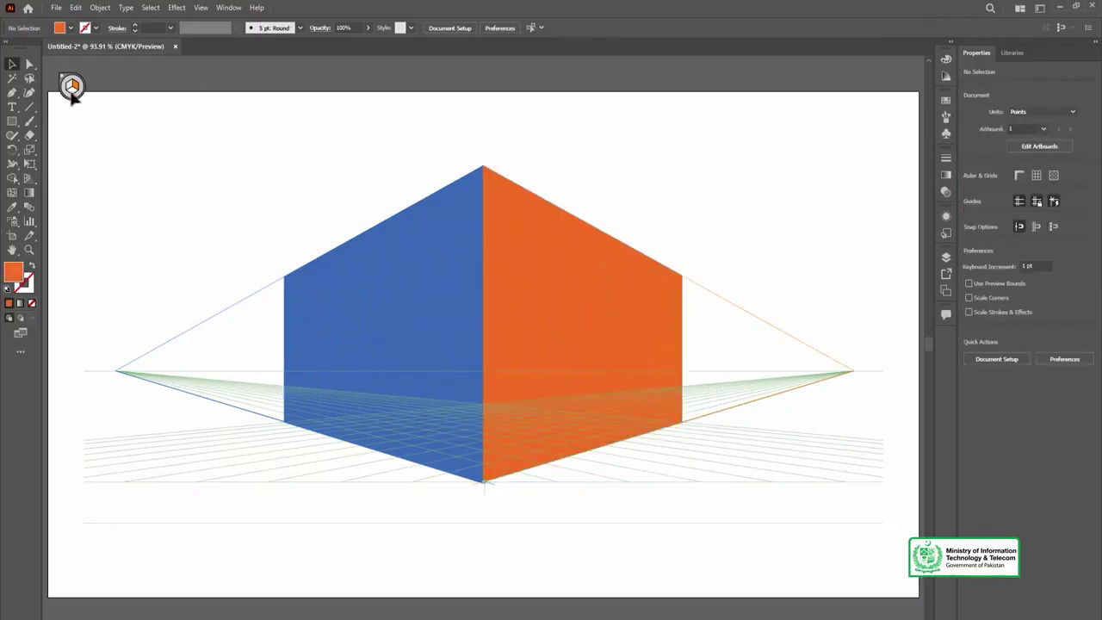
{"action": "left_click", "coordinate": [28, 178]}
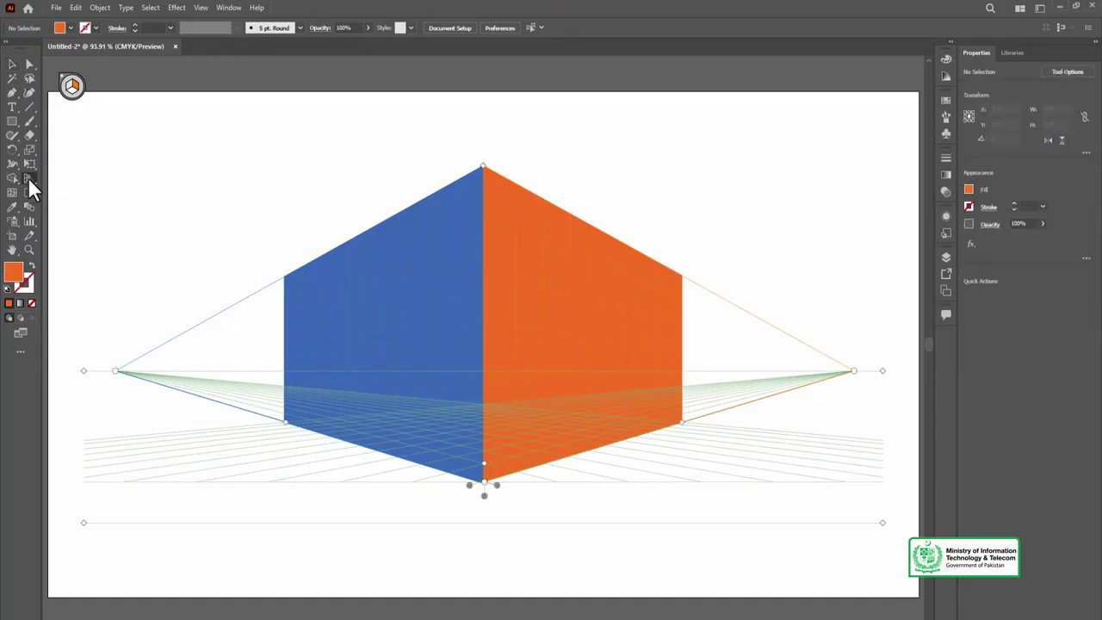
{"action": "left_click", "coordinate": [73, 90]}
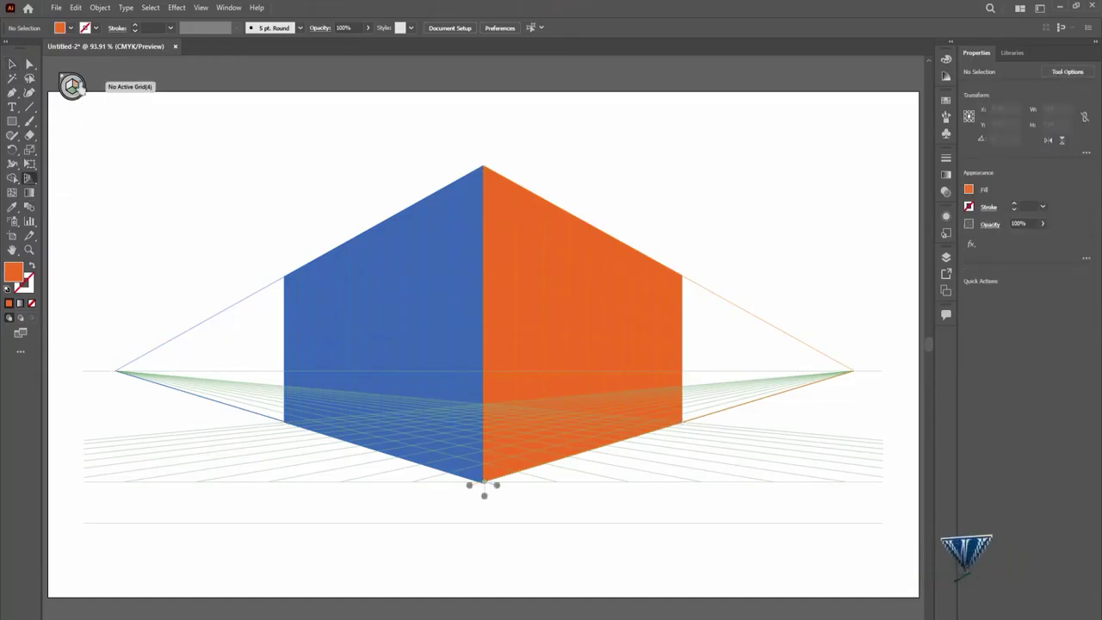
{"action": "left_click", "coordinate": [75, 96]}
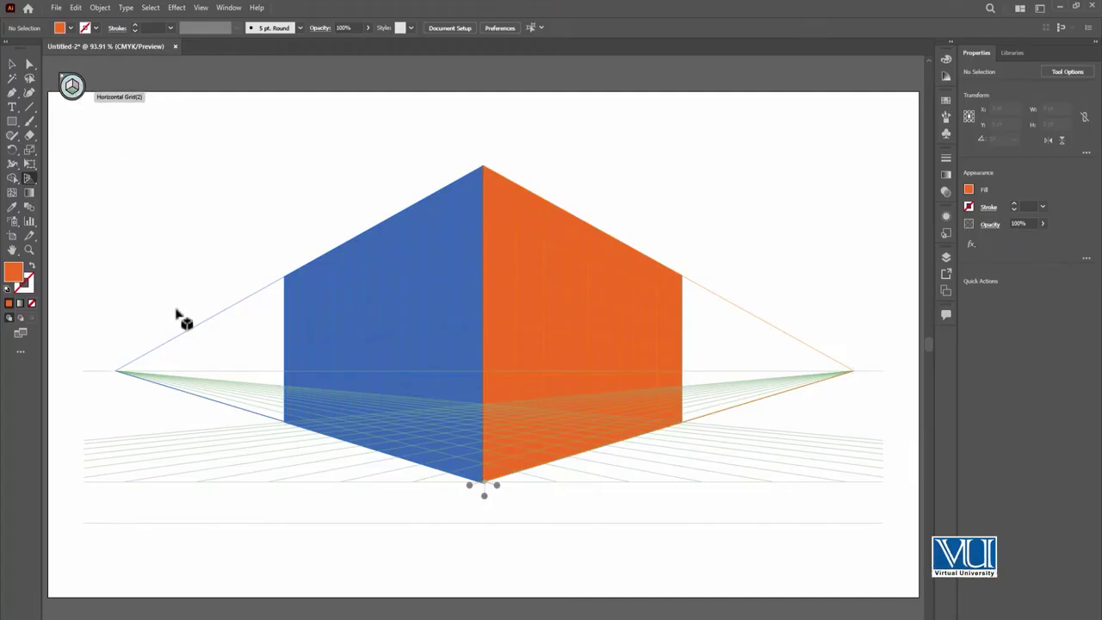
{"action": "left_click", "coordinate": [12, 122]}
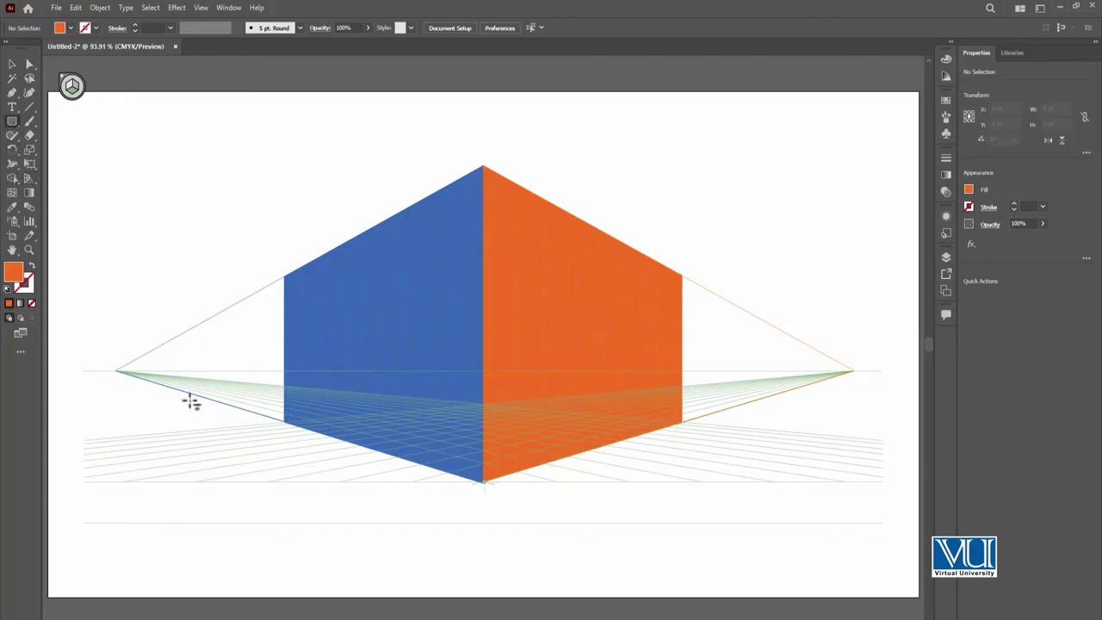
{"action": "left_click_drag", "start_coordinate": [119, 372], "coordinate": [887, 442]}
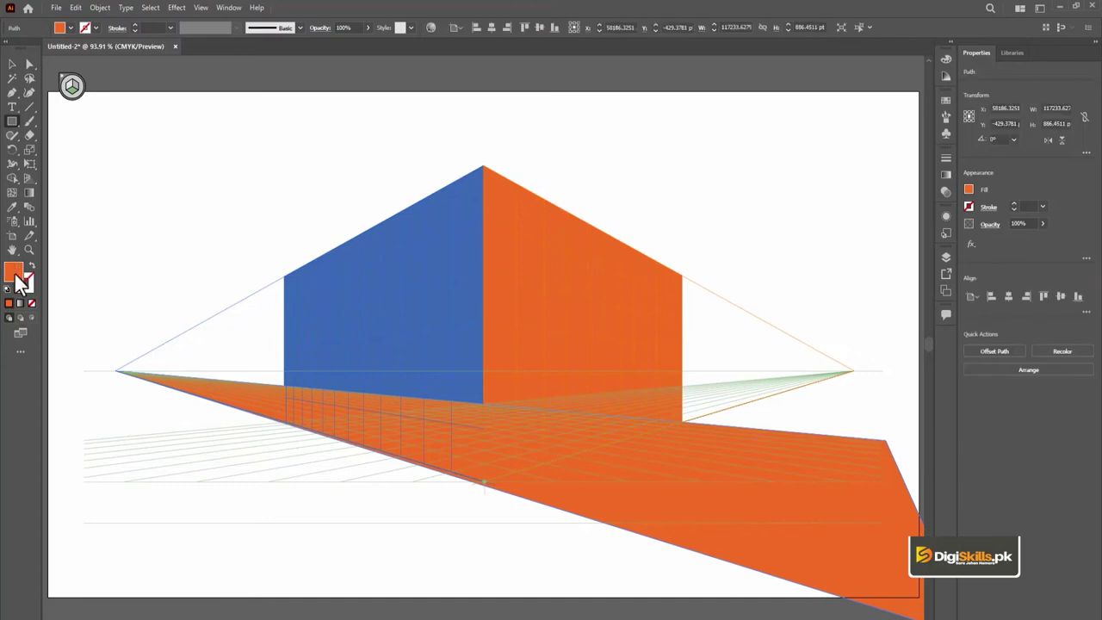
Fill the ground rectangle with a dark green of hue 100°, saturation 80% and brightness 53%
{"action": "double_click", "coordinate": [13, 274]}
{"action": "left_click_drag", "start_coordinate": [562, 375], "coordinate": [562, 357]}
{"action": "left_click", "coordinate": [517, 318]}
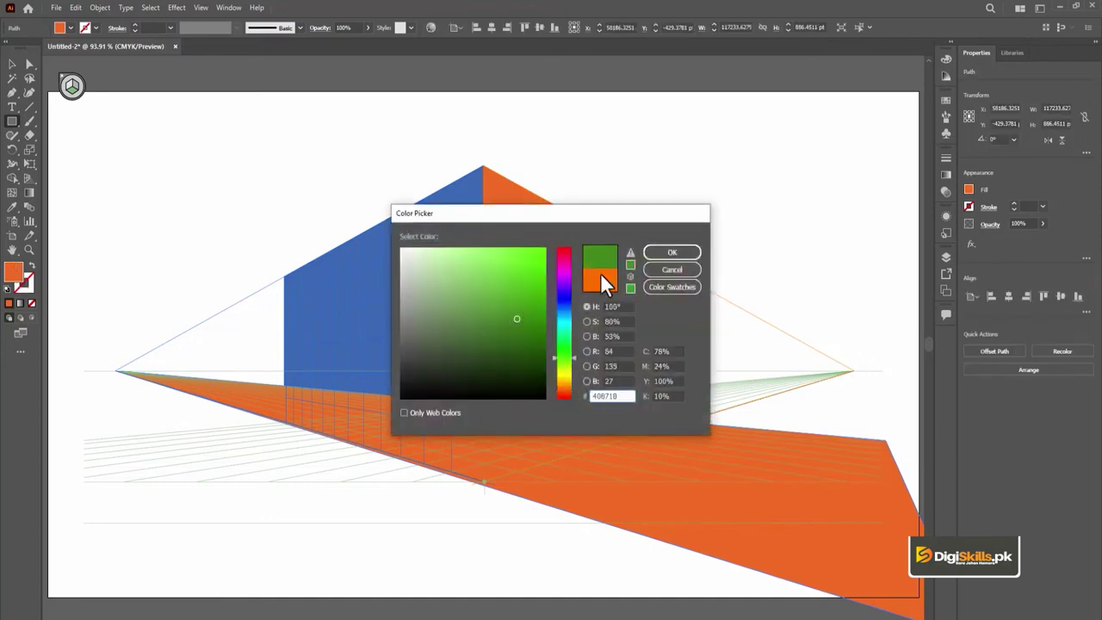
{"action": "left_click", "coordinate": [672, 253]}
Send the green ground rectangle behind the blue and orange faces
{"action": "left_click", "coordinate": [13, 64]}
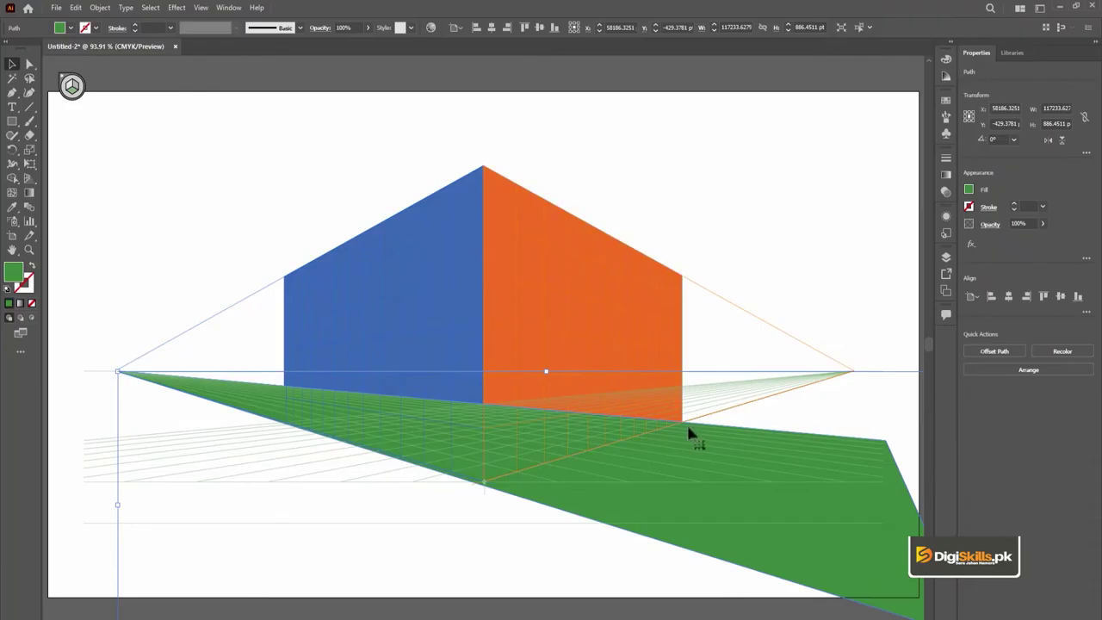
{"action": "left_click", "coordinate": [735, 522]}
{"action": "key", "text": "ctrl+shift+bracketleft"}
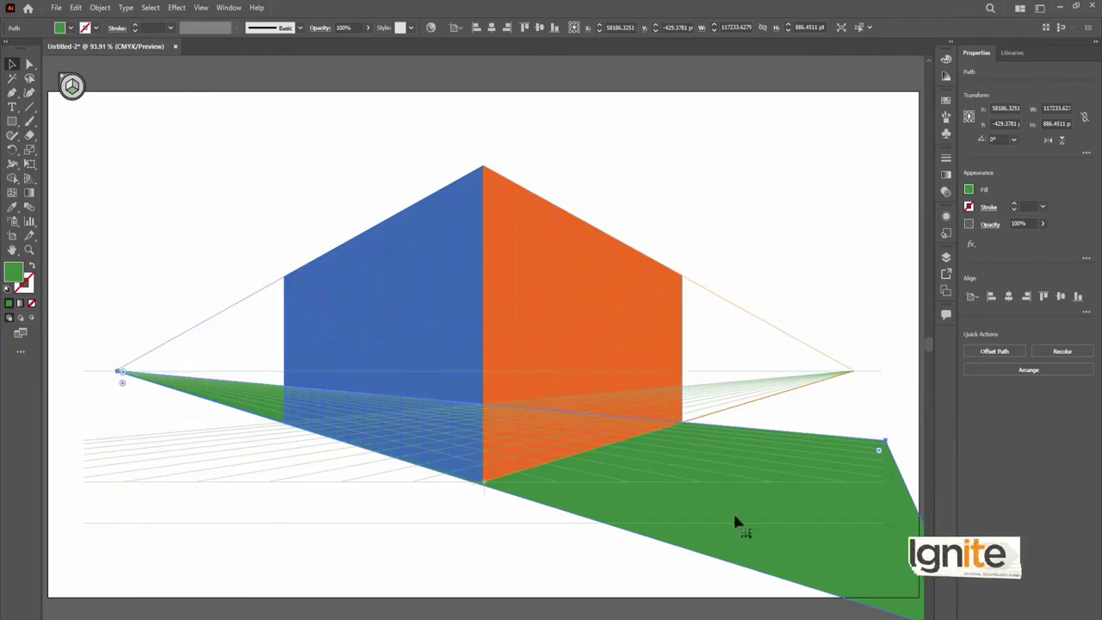
Move the green ground rectangle forward in perspective so it extends in front of the box's lower corner
{"action": "scroll", "coordinate": [657, 418], "scroll_direction": "down", "scroll_amount": 3}
{"action": "scroll", "coordinate": [657, 418], "scroll_direction": "right", "scroll_amount": 2}
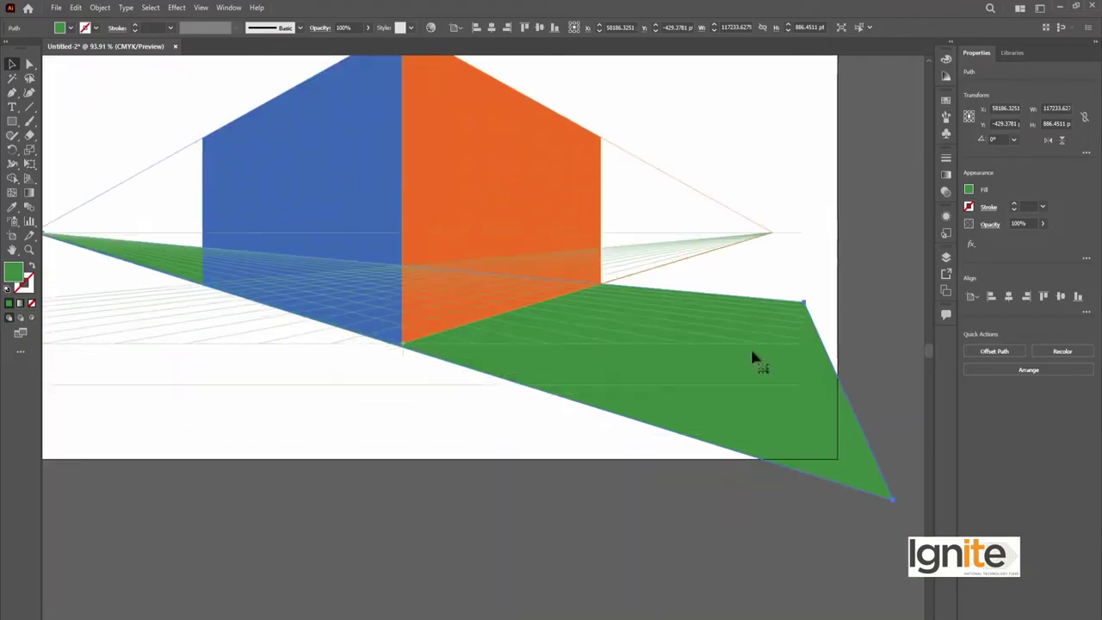
{"action": "left_click_drag", "start_coordinate": [546, 376], "coordinate": [557, 385]}
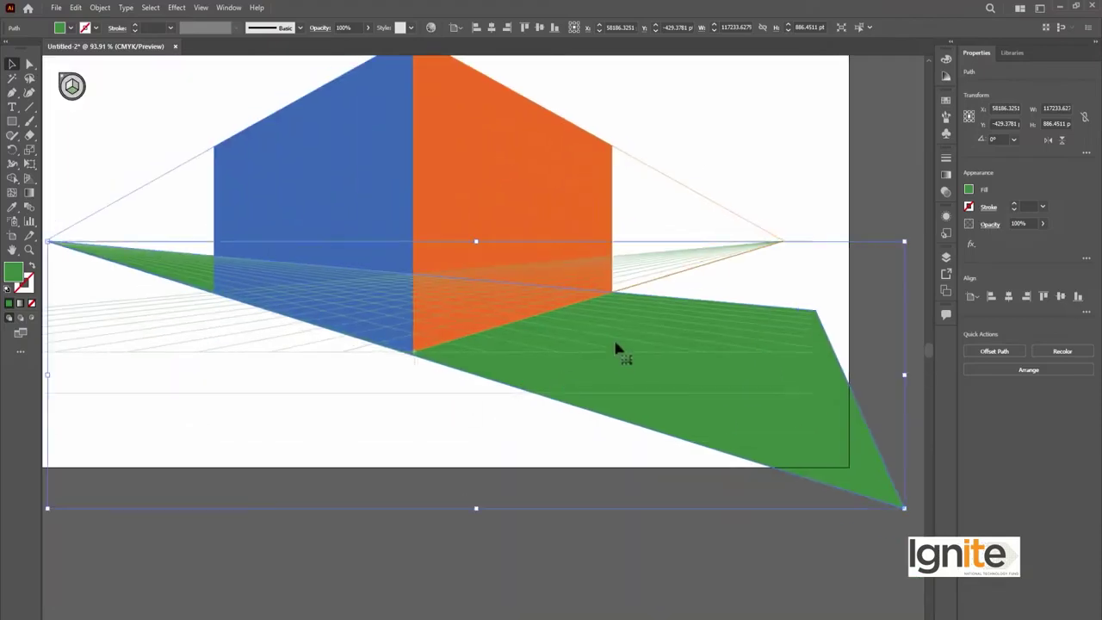
{"action": "key", "text": "shift+v"}
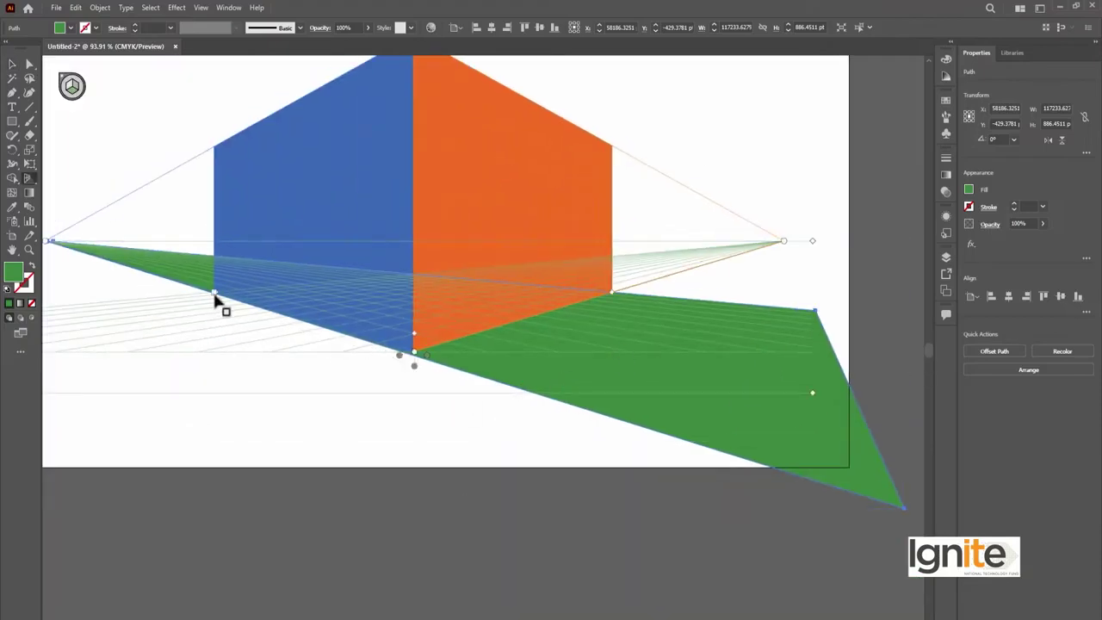
{"action": "left_click", "coordinate": [27, 178]}
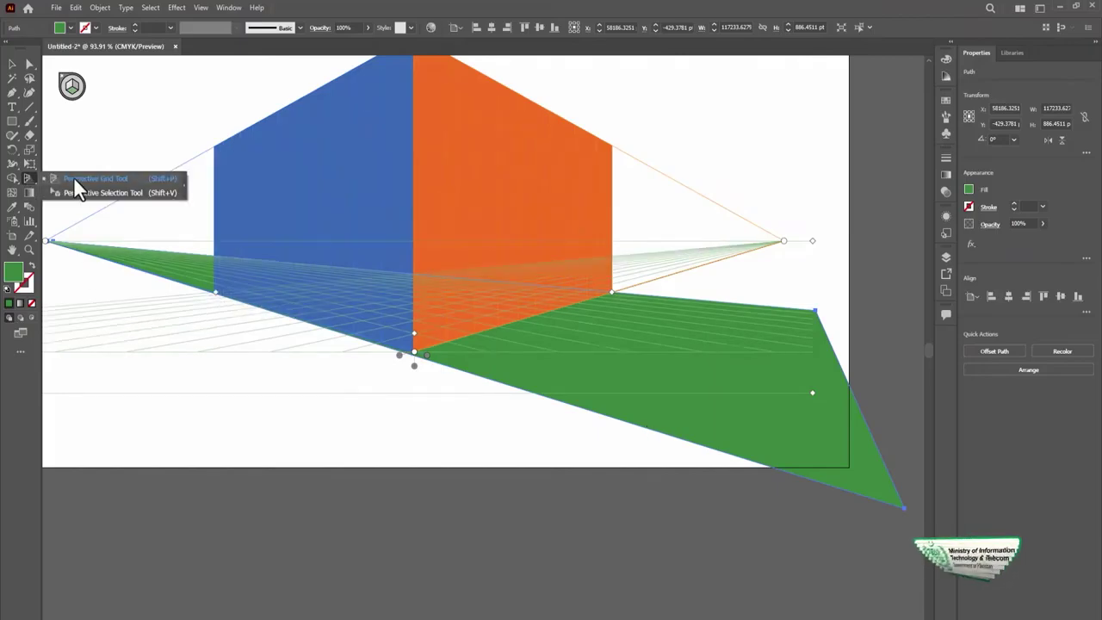
{"action": "left_click_drag", "start_coordinate": [455, 377], "coordinate": [462, 403]}
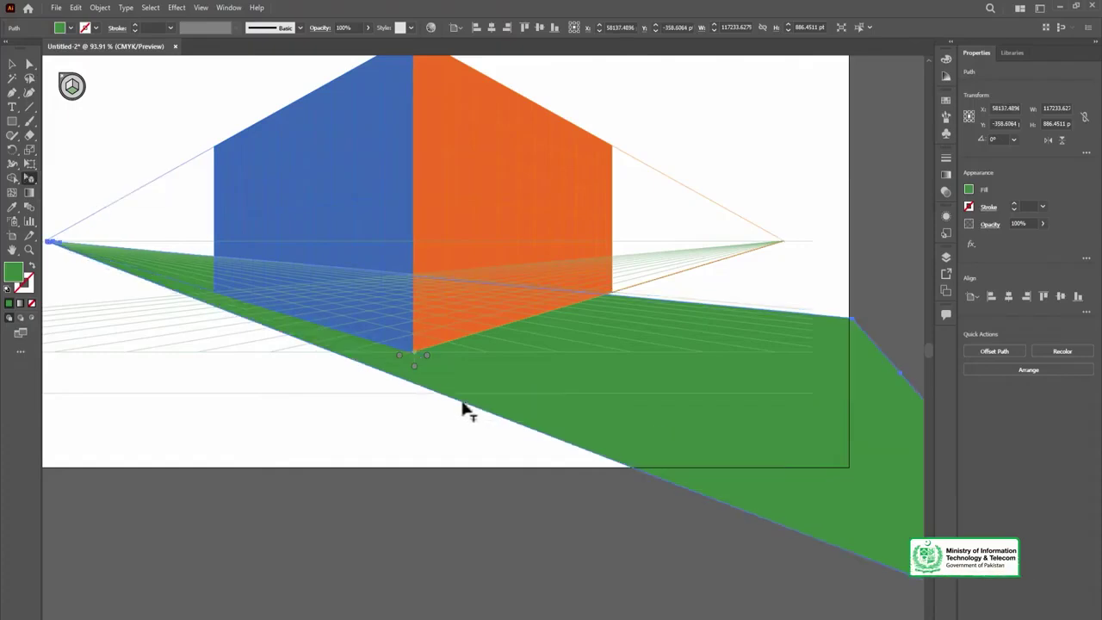
Move the orange and blue faces apart in perspective, away from the box's shared corner edge, after undoing the last ground move
{"action": "key", "text": "ctrl+z"}
{"action": "left_click_drag", "start_coordinate": [629, 204], "coordinate": [656, 156]}
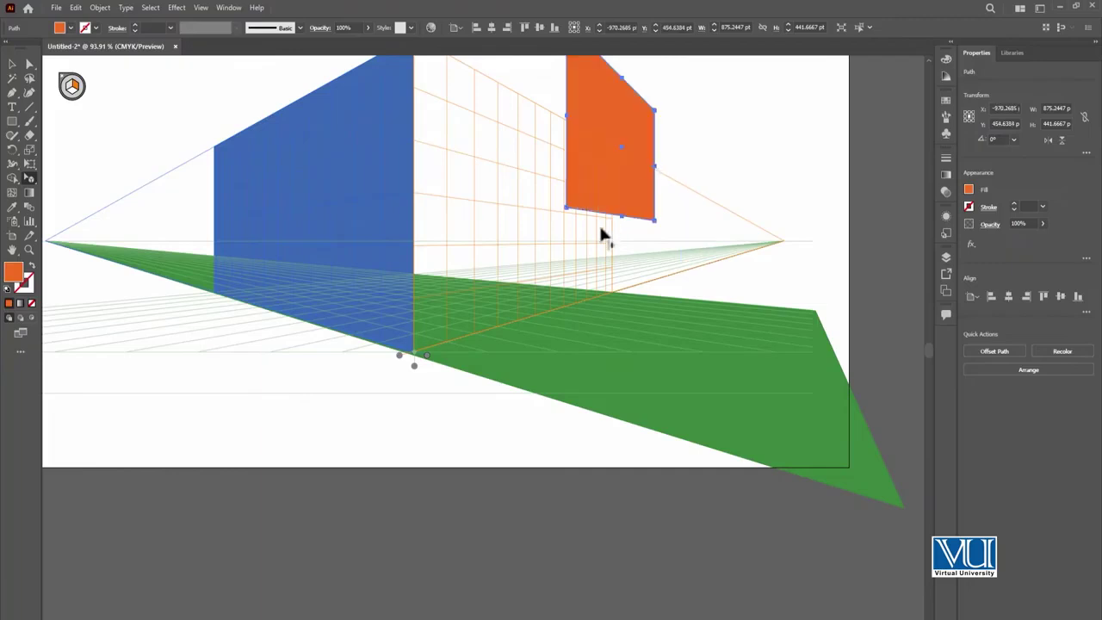
{"action": "left_click_drag", "start_coordinate": [521, 155], "coordinate": [540, 291]}
{"action": "left_click_drag", "start_coordinate": [392, 291], "coordinate": [258, 246]}
{"action": "left_click", "coordinate": [551, 541]}
Hide the perspective grid to view the three shapes alone, and show it again
{"action": "left_click", "coordinate": [200, 8]}
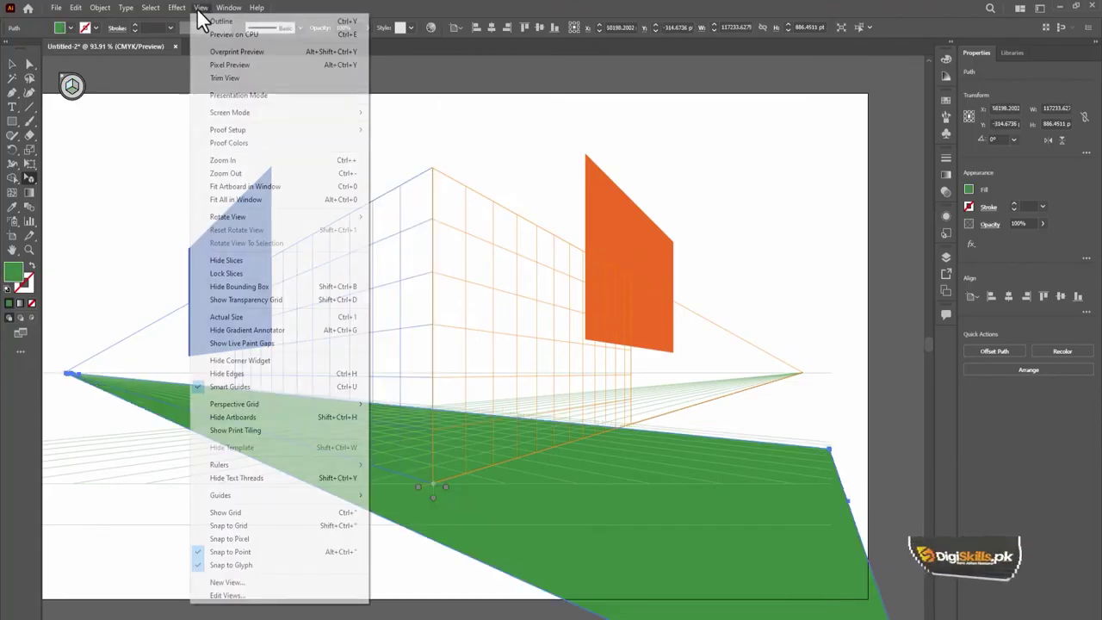
{"action": "mouse_move", "coordinate": [296, 406]}
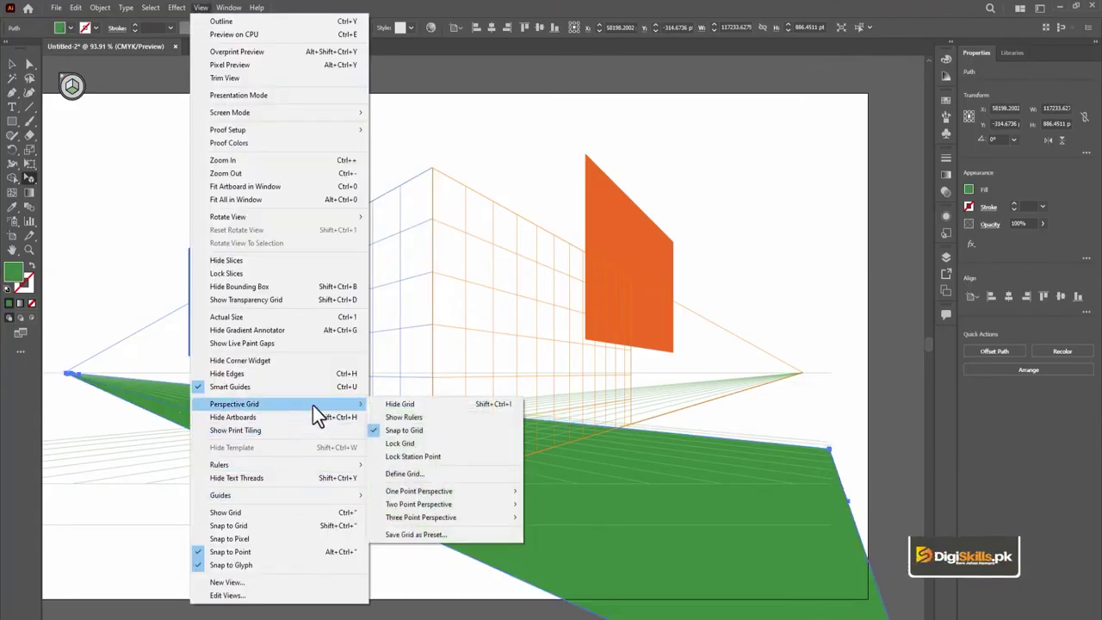
{"action": "left_click", "coordinate": [403, 404]}
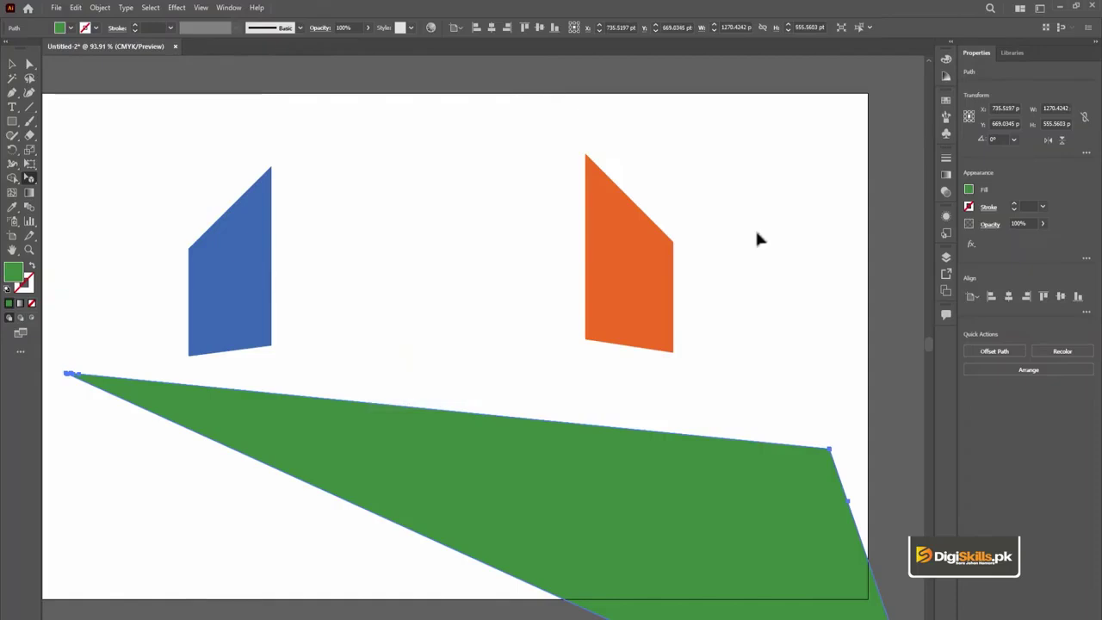
{"action": "left_click", "coordinate": [200, 7]}
{"action": "left_click", "coordinate": [403, 404]}
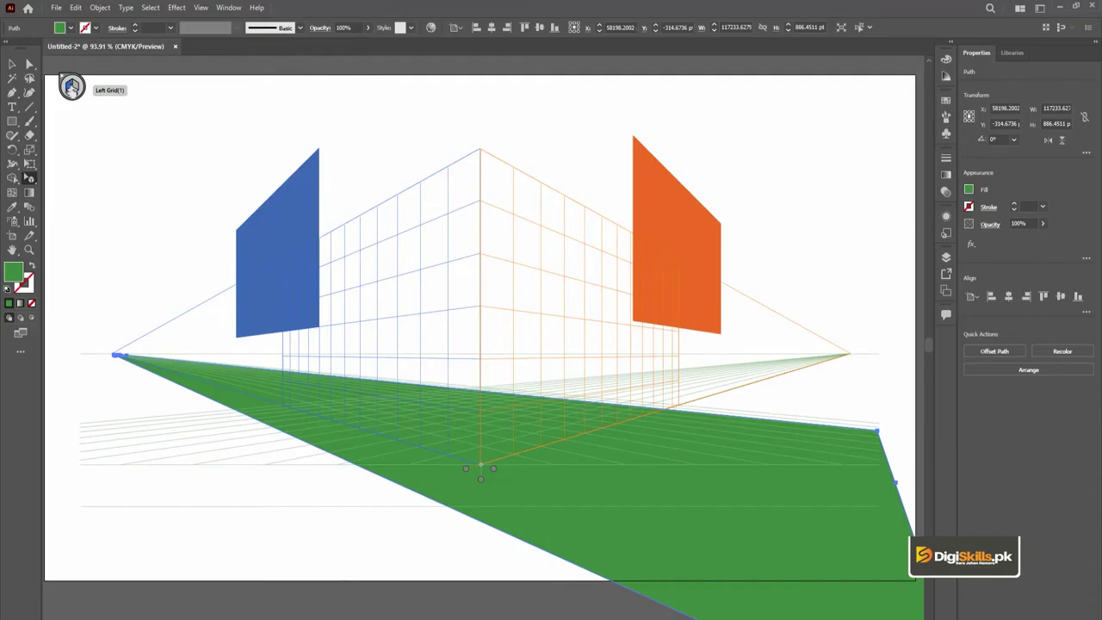
Make the left grid active and add the point text DIGI between the two coloured faces
{"action": "left_click", "coordinate": [47, 138]}
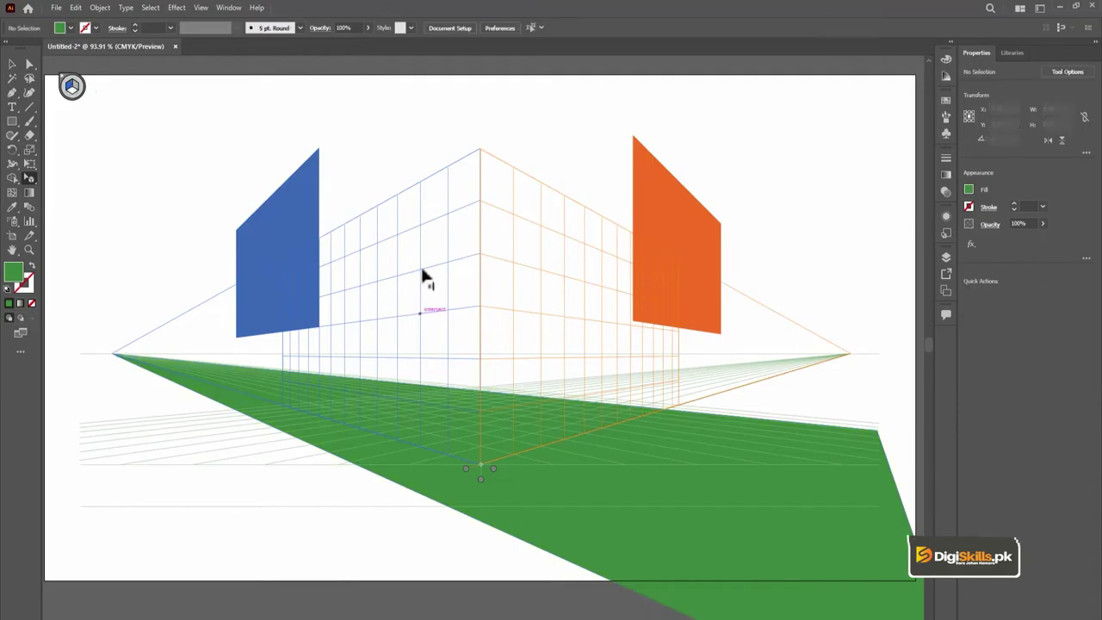
{"action": "left_click", "coordinate": [12, 107]}
{"action": "left_click", "coordinate": [402, 312]}
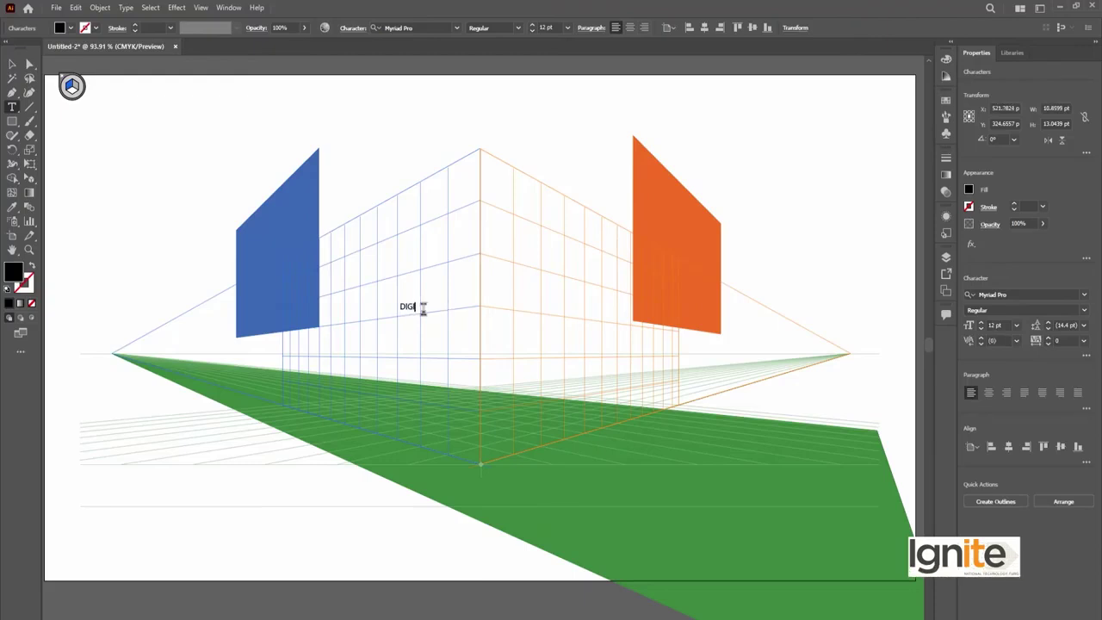
Enlarge the DIGI text to about 90 pt and position it over the left grid plane
{"action": "left_click", "coordinate": [12, 65]}
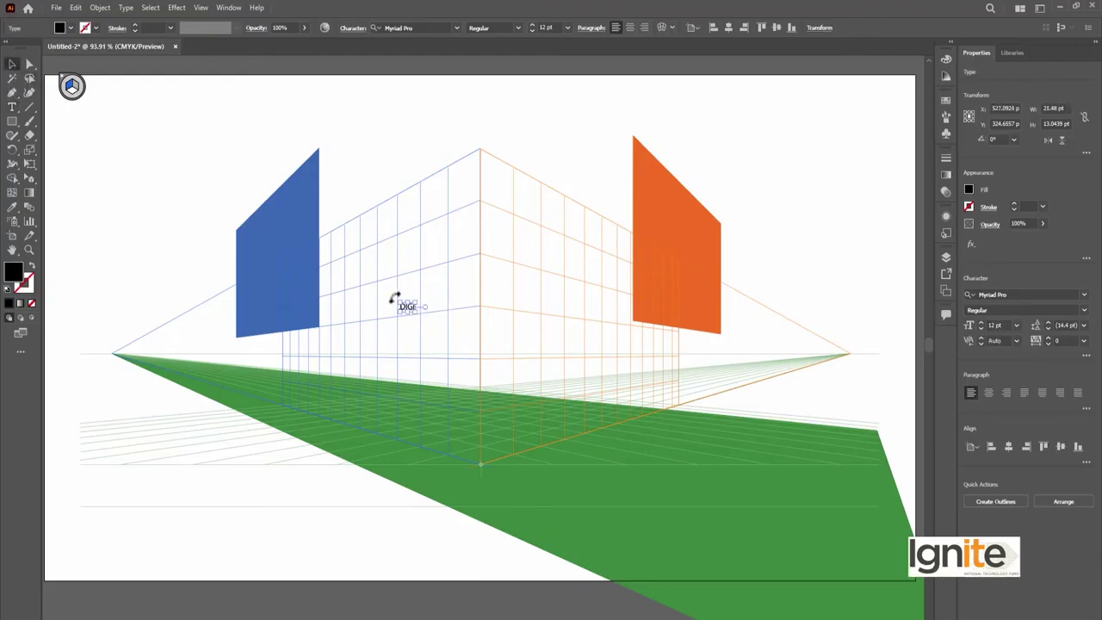
{"action": "left_click_drag", "start_coordinate": [396, 299], "coordinate": [297, 234]}
{"action": "left_click_drag", "start_coordinate": [355, 274], "coordinate": [387, 312]}
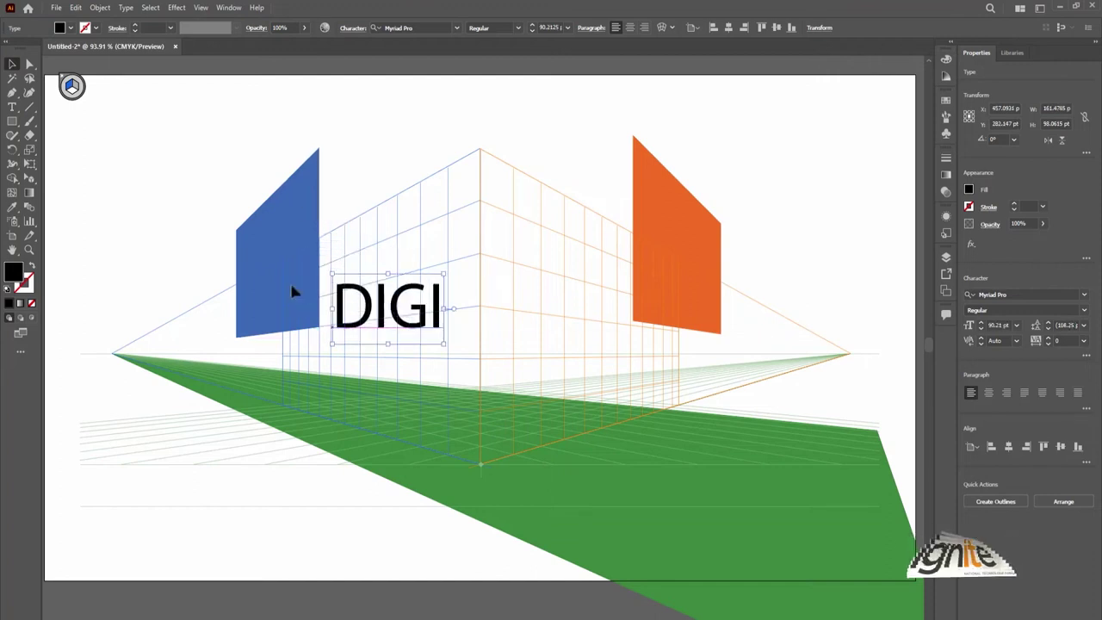
Attach the DIGI text to the left grid in perspective and resize it to about 708 by 200 pt, ending at the centre edge
{"action": "left_click", "coordinate": [30, 179]}
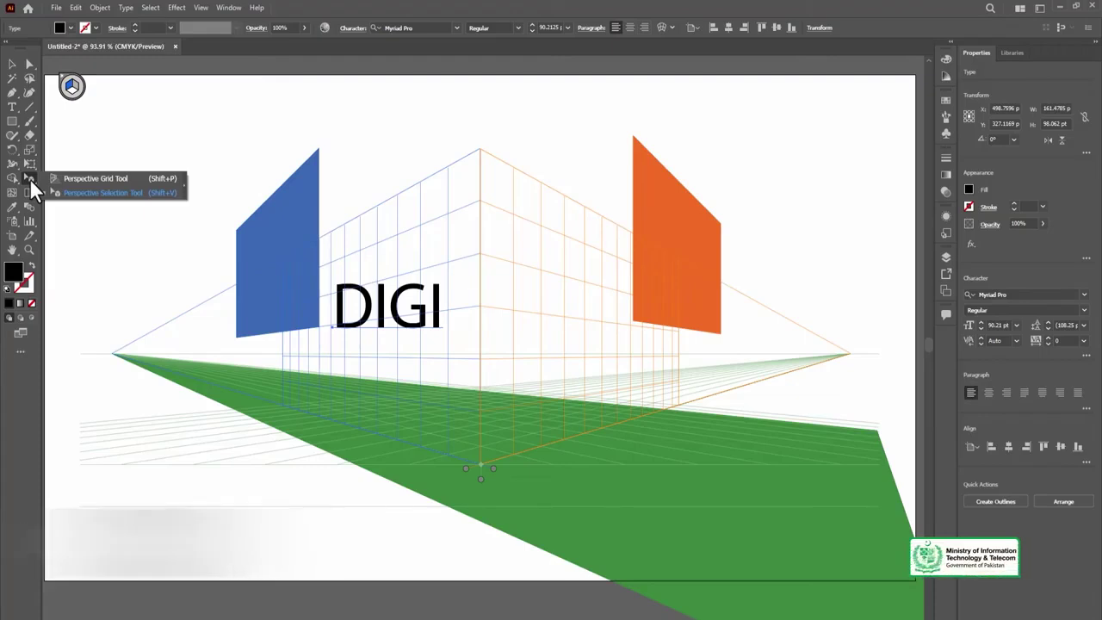
{"action": "left_click", "coordinate": [428, 319]}
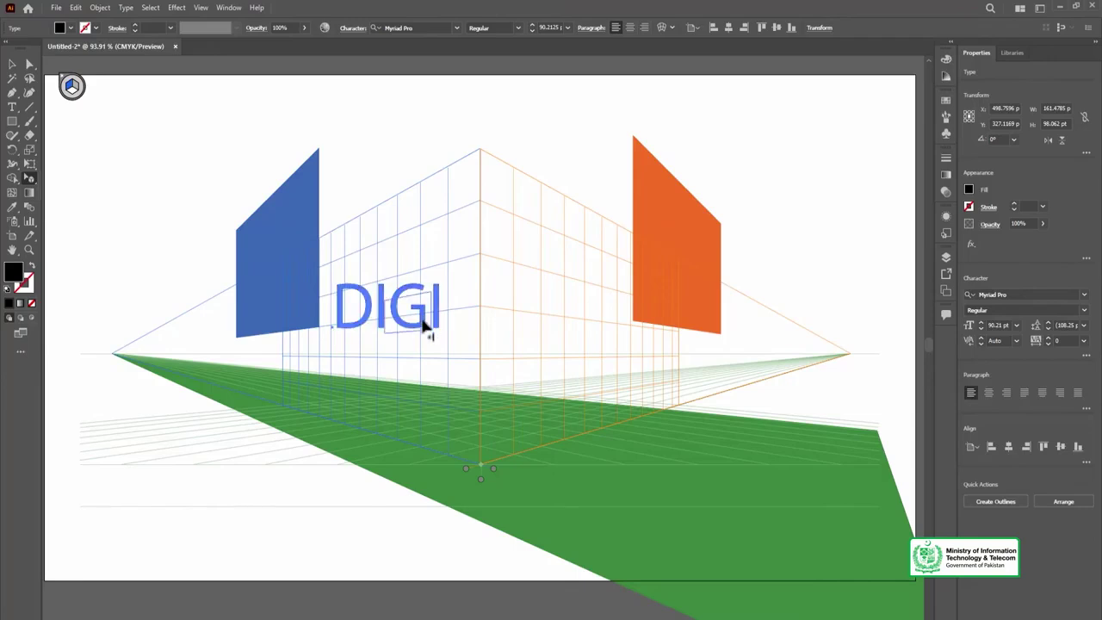
{"action": "left_click_drag", "start_coordinate": [390, 271], "coordinate": [459, 391]}
{"action": "left_click_drag", "start_coordinate": [468, 303], "coordinate": [304, 252]}
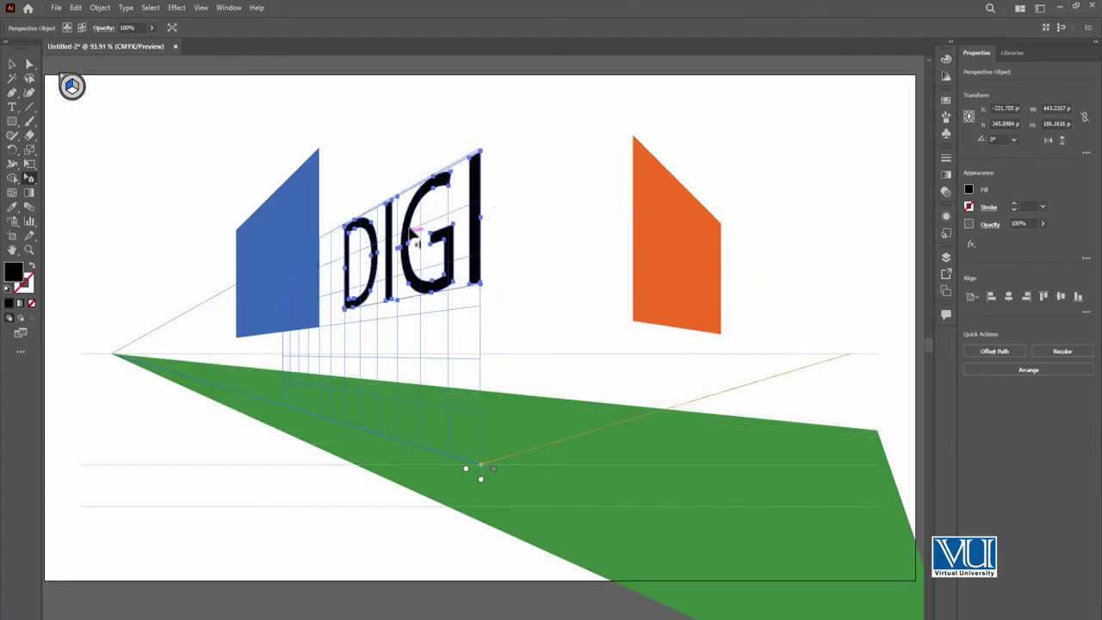
{"action": "left_click_drag", "start_coordinate": [417, 227], "coordinate": [430, 270]}
{"action": "left_click_drag", "start_coordinate": [337, 264], "coordinate": [300, 274]}
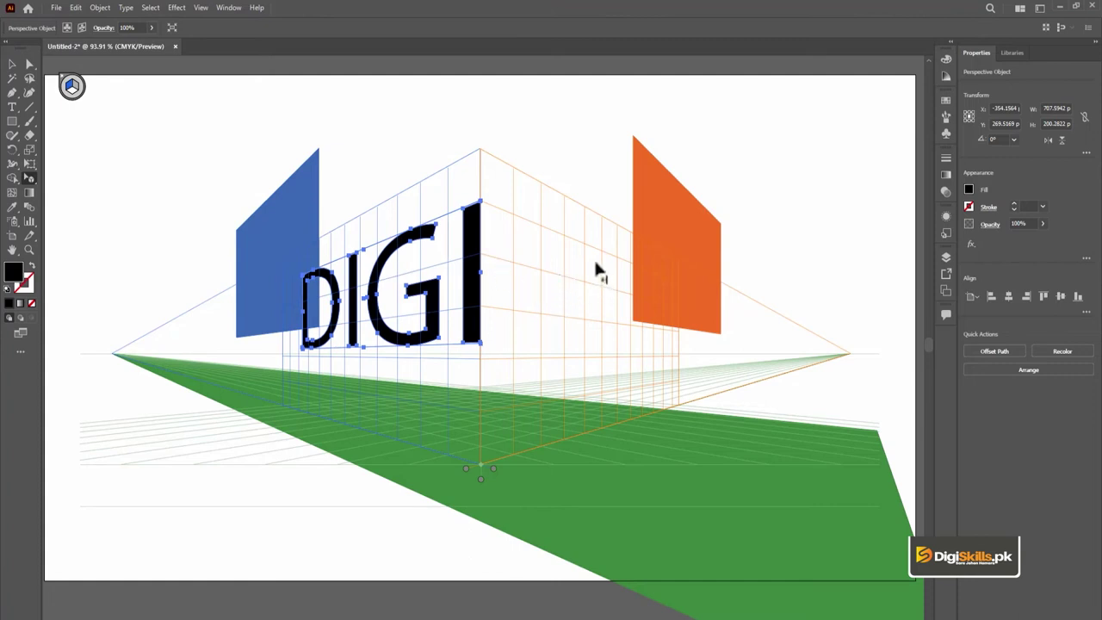
Make the right grid active and add the point text SKILLS.PK over that plane
{"action": "left_click", "coordinate": [78, 87]}
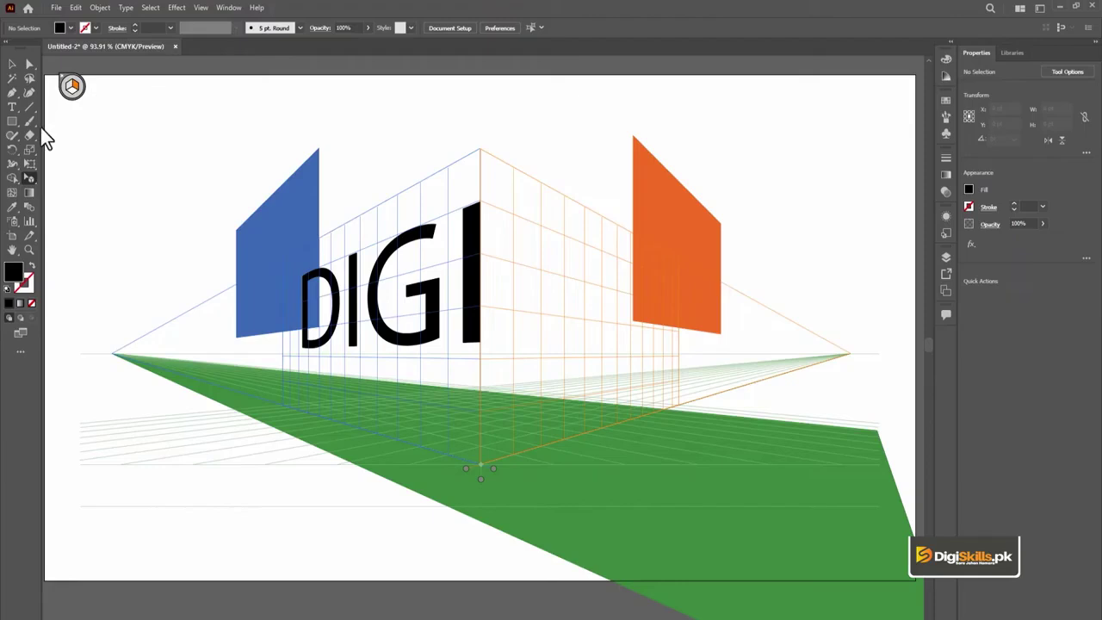
{"action": "left_click", "coordinate": [12, 108]}
{"action": "left_click", "coordinate": [527, 232]}
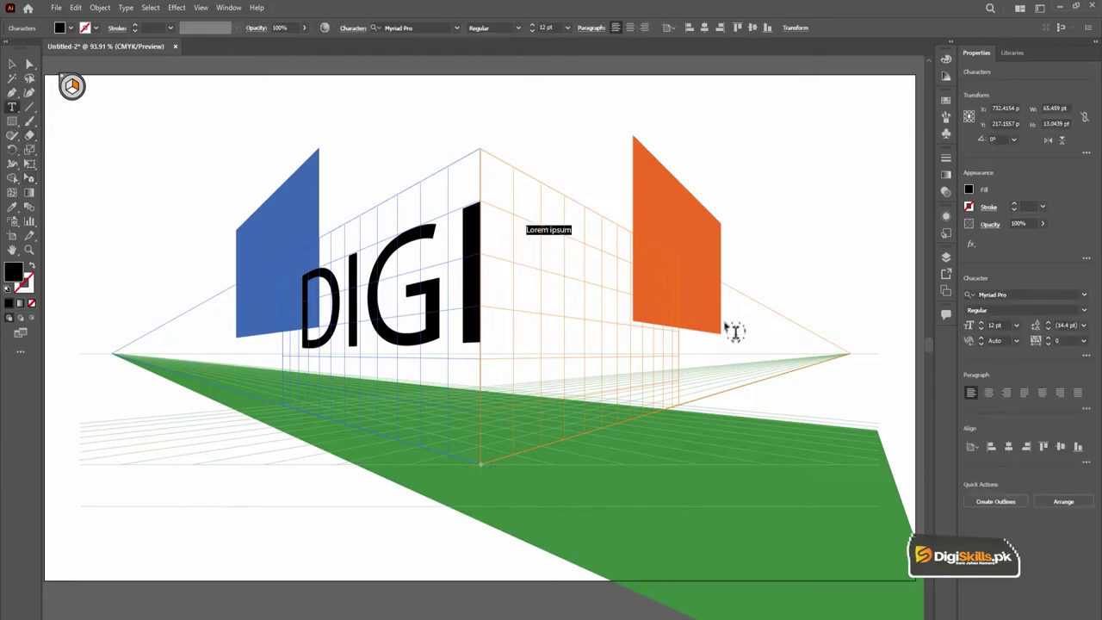
{"action": "type", "text": "SKILLS.PK"}
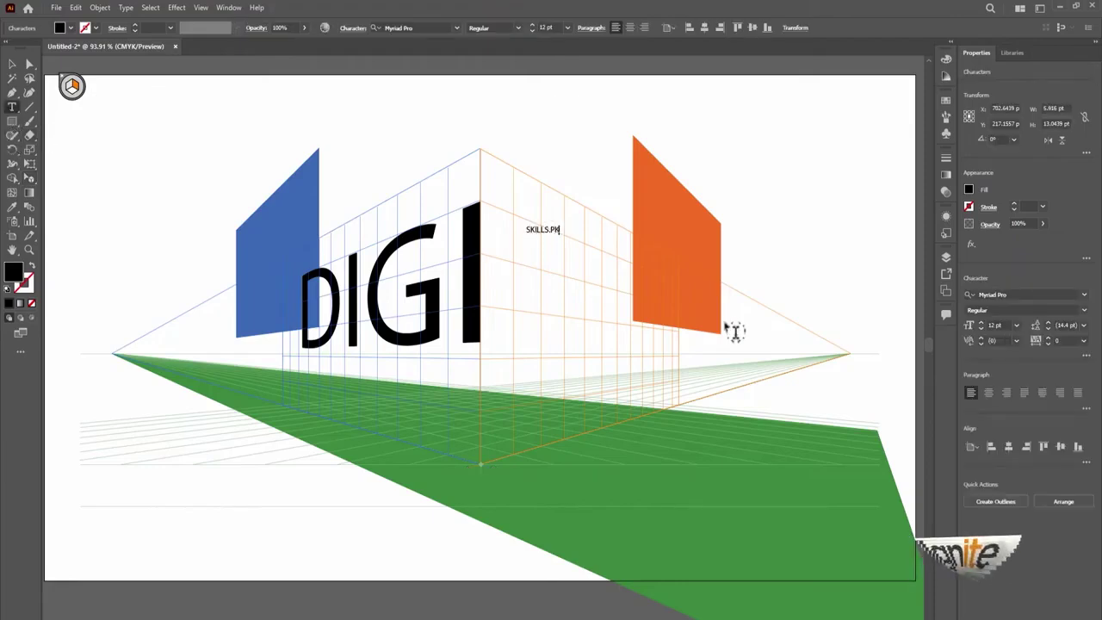
Enlarge the SKILLS.PK text to about 89 pt and fit it in perspective on the right grid, starting at the centre edge
{"action": "key", "text": "Escape"}
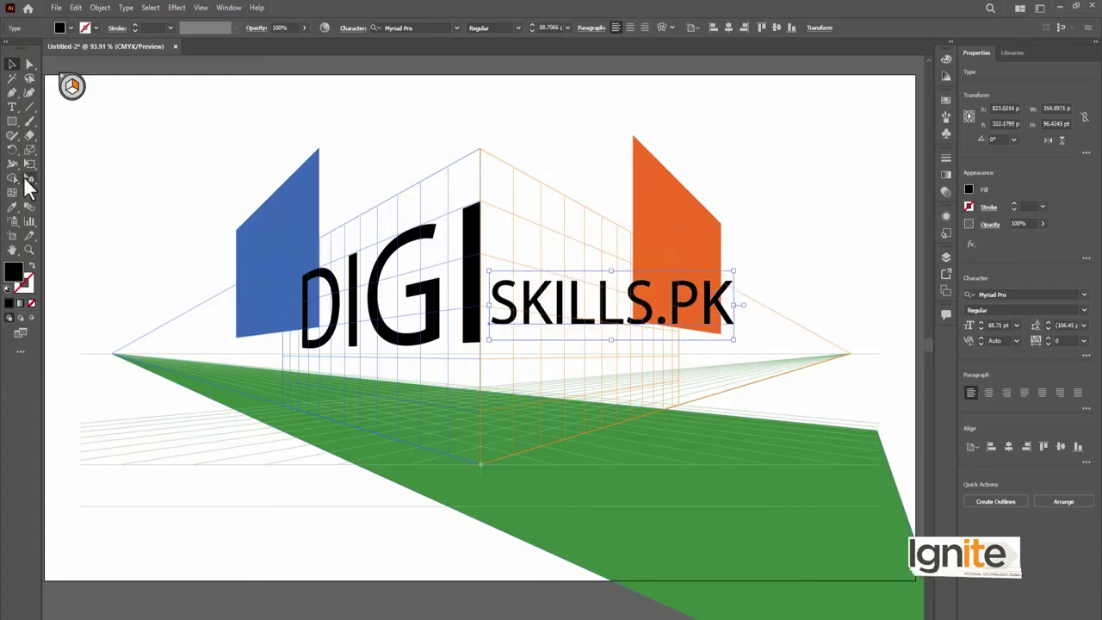
{"action": "left_click_drag", "start_coordinate": [28, 184], "coordinate": [109, 197]}
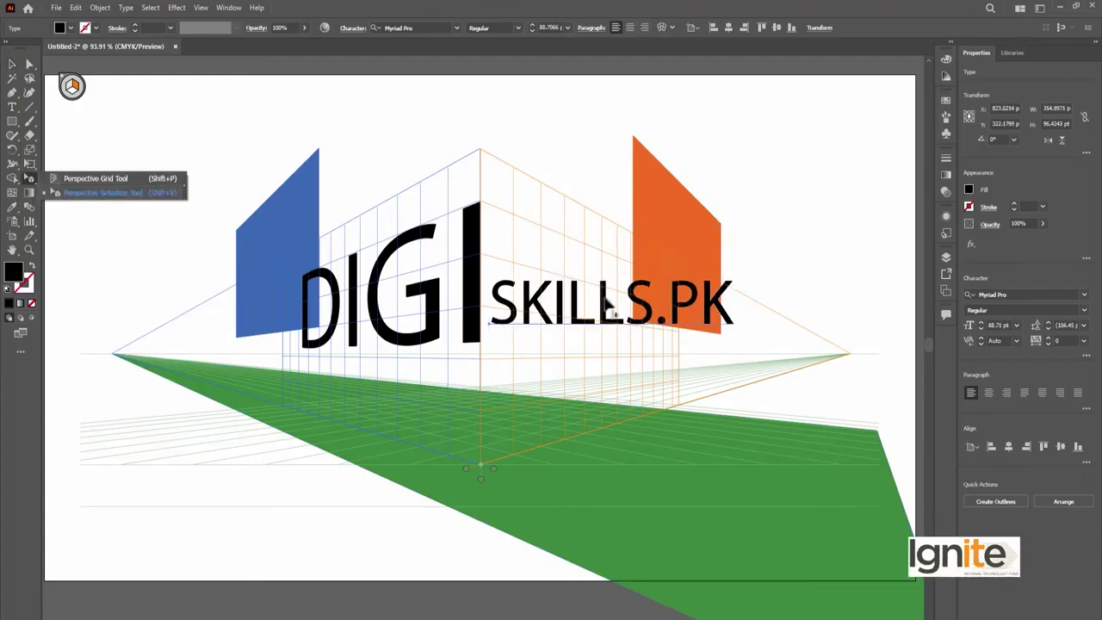
{"action": "left_click_drag", "start_coordinate": [551, 211], "coordinate": [704, 302]}
Move the orange and blue faces slightly outward and the green ground slightly down, using the regular Selection tool
{"action": "key", "text": "v"}
{"action": "mouse_move", "coordinate": [670, 217]}
{"action": "left_mouse_down"}
{"action": "mouse_move", "coordinate": [717, 227]}
{"action": "mouse_move", "coordinate": [681, 199]}
{"action": "left_mouse_up"}
{"action": "mouse_move", "coordinate": [305, 195]}
{"action": "left_mouse_down"}
{"action": "mouse_move", "coordinate": [279, 190]}
{"action": "mouse_move", "coordinate": [285, 197]}
{"action": "left_mouse_up"}
{"action": "left_click_drag", "start_coordinate": [623, 499], "coordinate": [614, 515]}
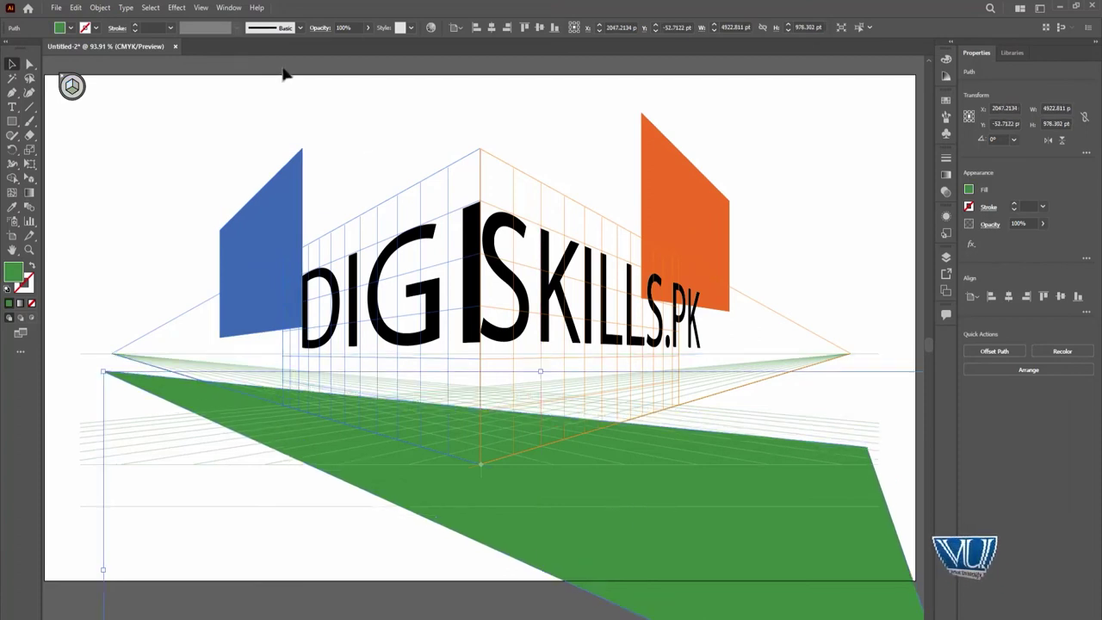
Hide the perspective grid and deselect the green ground to show the finished lettering and shapes
{"action": "left_click", "coordinate": [198, 8]}
{"action": "mouse_move", "coordinate": [299, 465]}
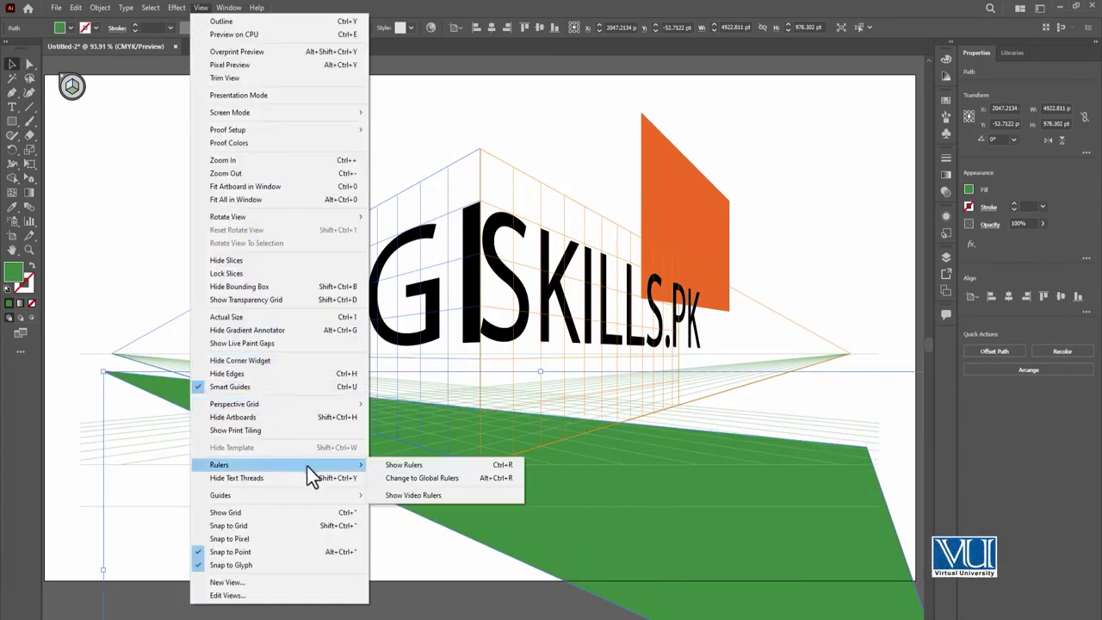
{"action": "mouse_move", "coordinate": [263, 404]}
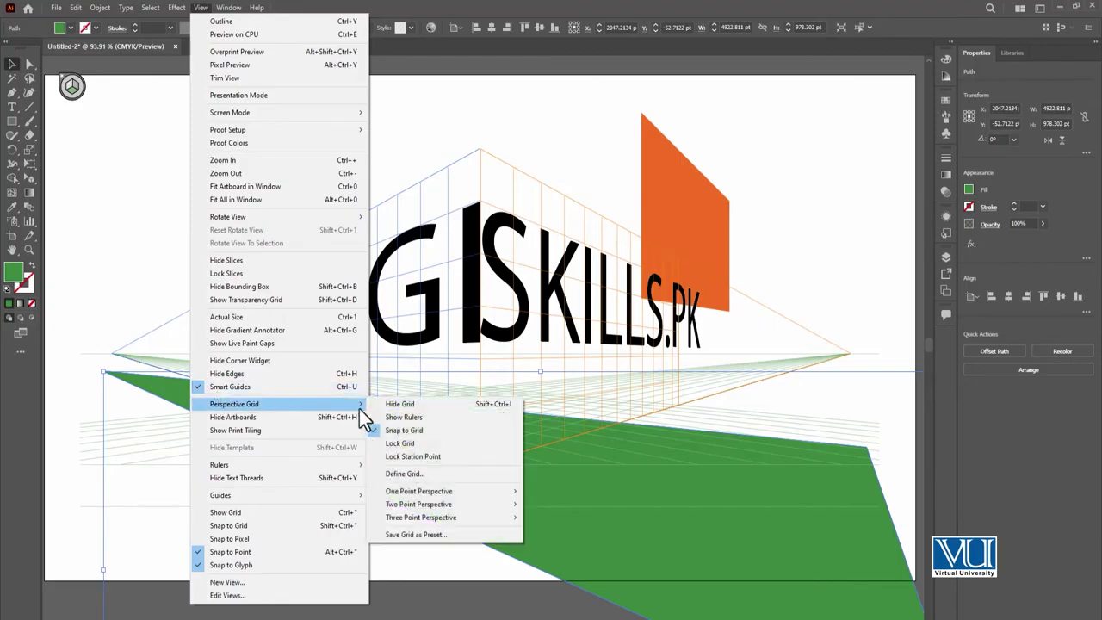
{"action": "left_click", "coordinate": [436, 408]}
{"action": "left_click", "coordinate": [788, 312]}
{"action": "scroll", "coordinate": [801, 336], "scroll_direction": "up", "scroll_amount": 2}
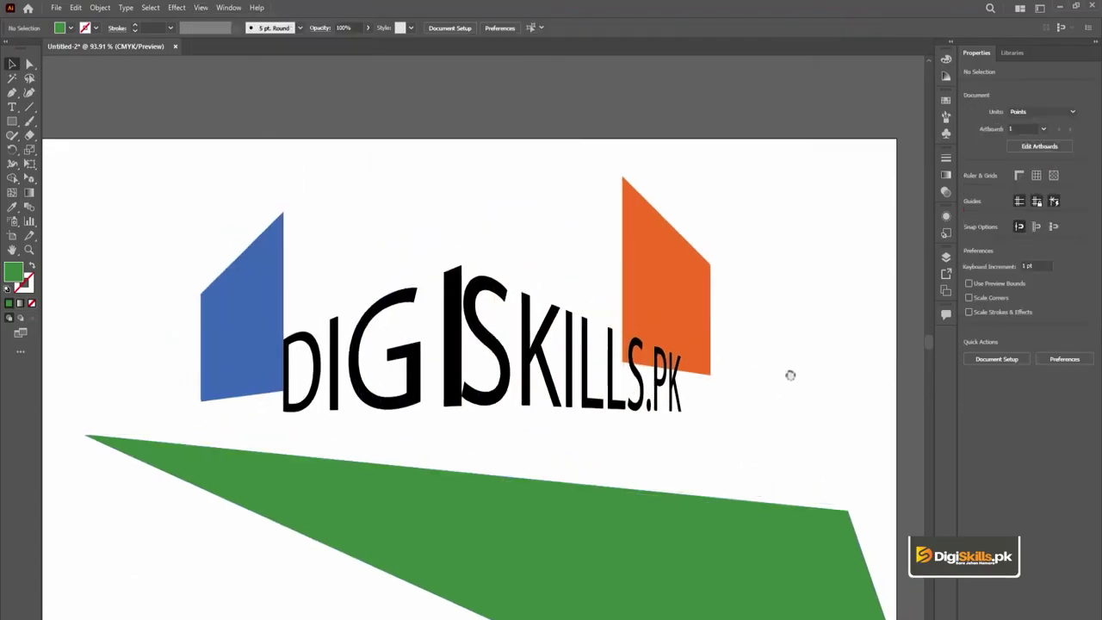
{"action": "key", "text": "ctrl+minus"}
Show a one-point perspective grid using the 1P-Normal View preset
{"action": "left_click", "coordinate": [200, 8]}
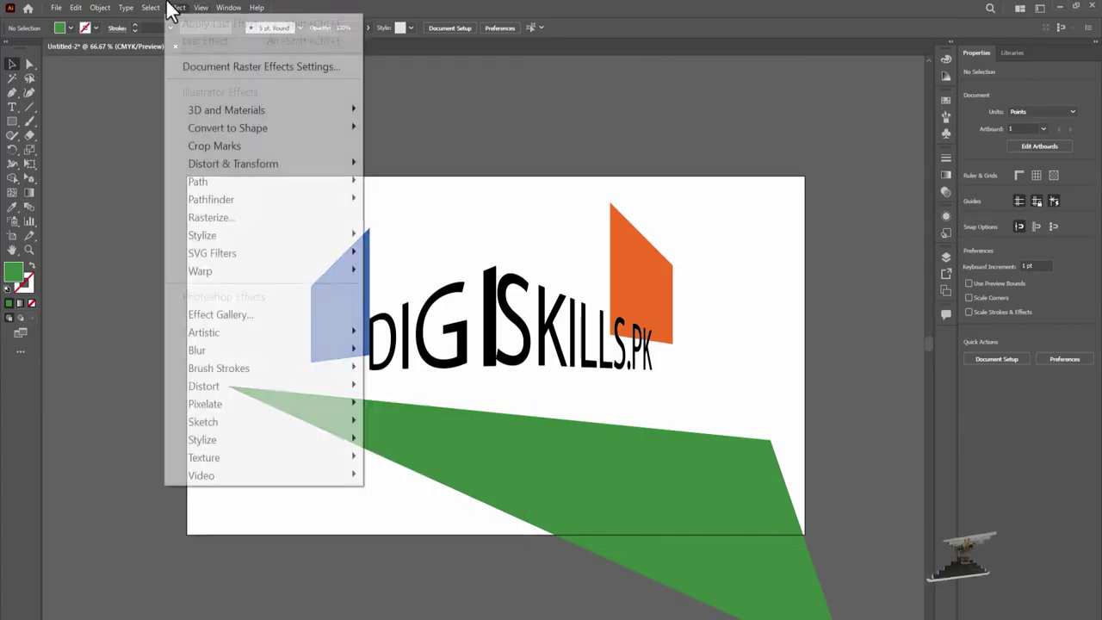
{"action": "mouse_move", "coordinate": [320, 405]}
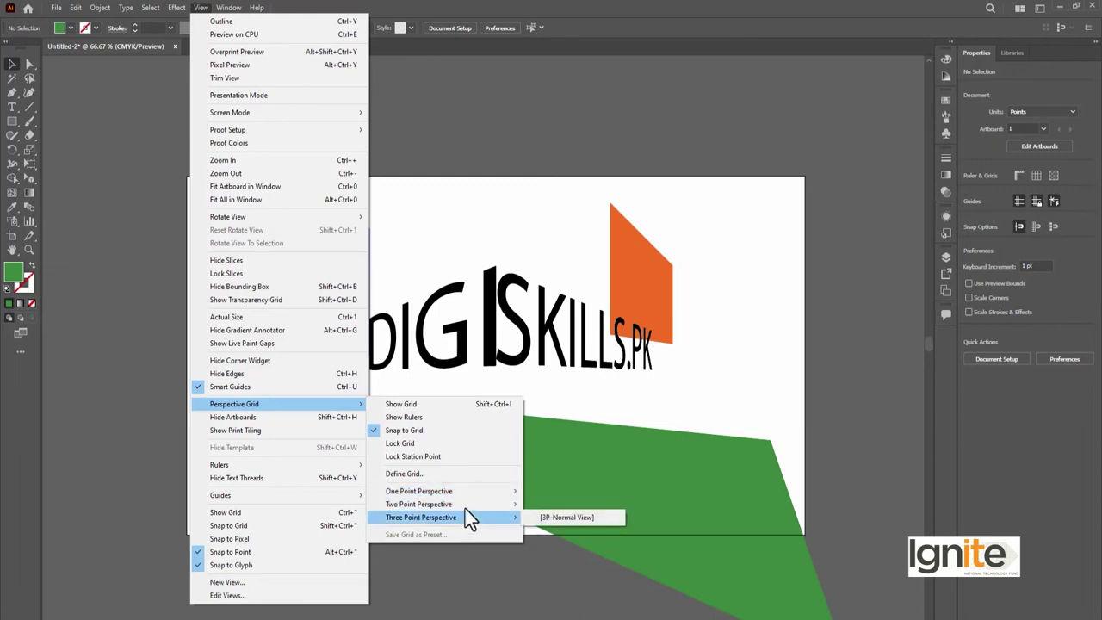
{"action": "mouse_move", "coordinate": [471, 489]}
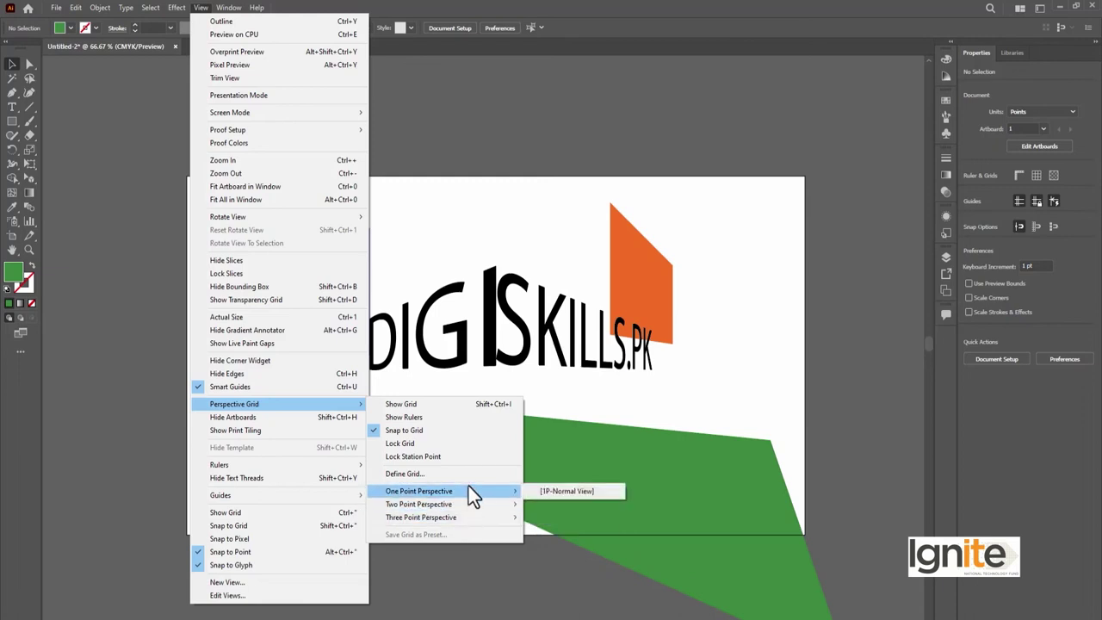
{"action": "left_click", "coordinate": [582, 490]}
{"action": "key", "text": "Return"}
{"action": "key", "text": "ctrl+1"}
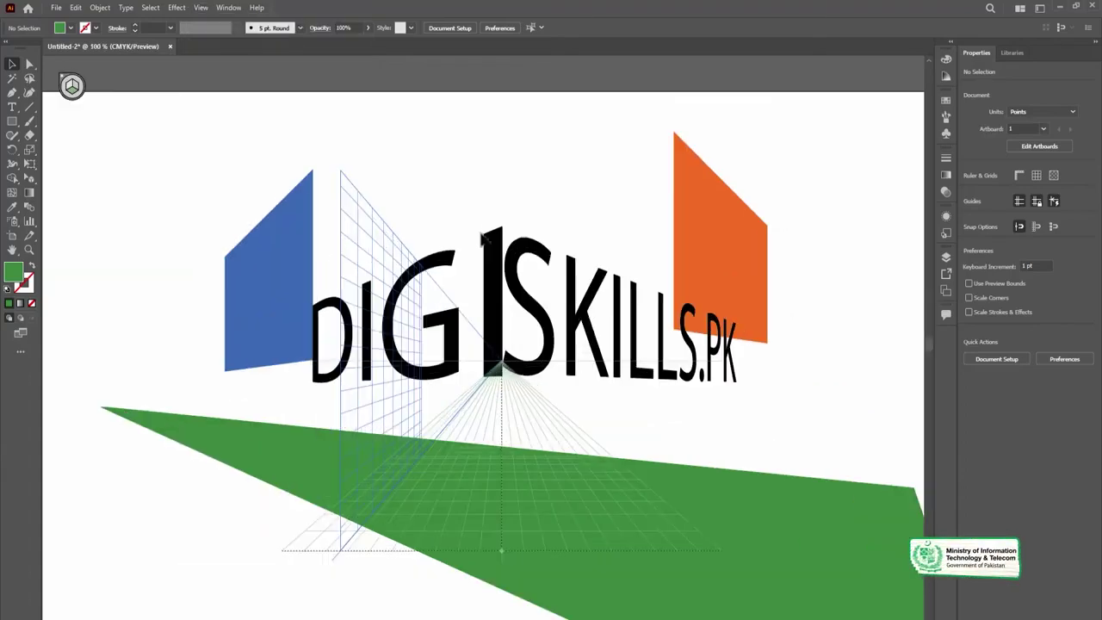
{"action": "key", "text": "ctrl+plus"}
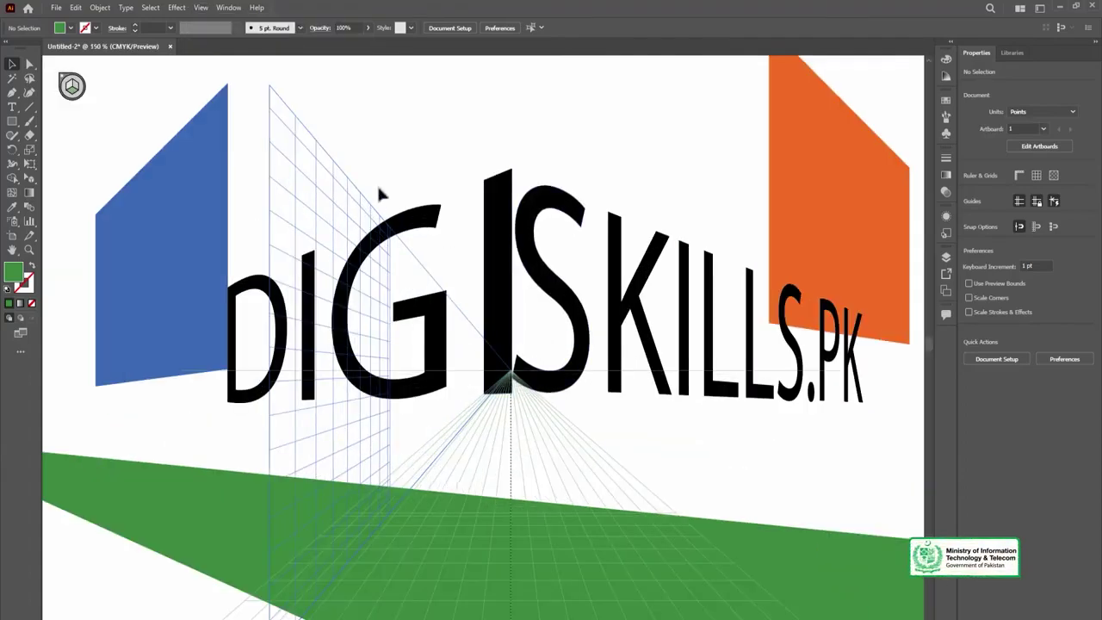
{"action": "key", "text": "ctrl+minus"}
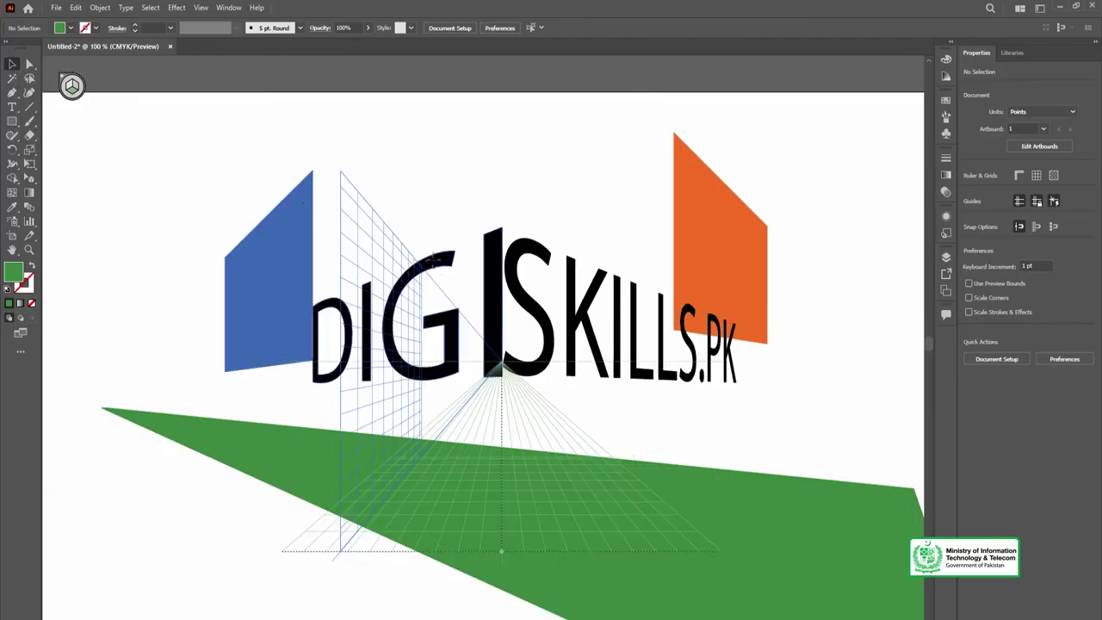
Delete the coloured shapes and the DIGI SKILLS.PK lettering so only the one-point grid remains on the artboard
{"action": "left_click", "coordinate": [435, 259]}
{"action": "key", "text": "ctrl+minus"}
{"action": "left_click_drag", "start_coordinate": [805, 261], "coordinate": [332, 502]}
{"action": "key", "text": "ctrl+minus"}
{"action": "left_click_drag", "start_coordinate": [586, 390], "coordinate": [880, 443]}
{"action": "left_click_drag", "start_coordinate": [544, 223], "coordinate": [749, 376]}
{"action": "left_click", "coordinate": [524, 246]}
{"action": "key", "text": "ctrl+1"}
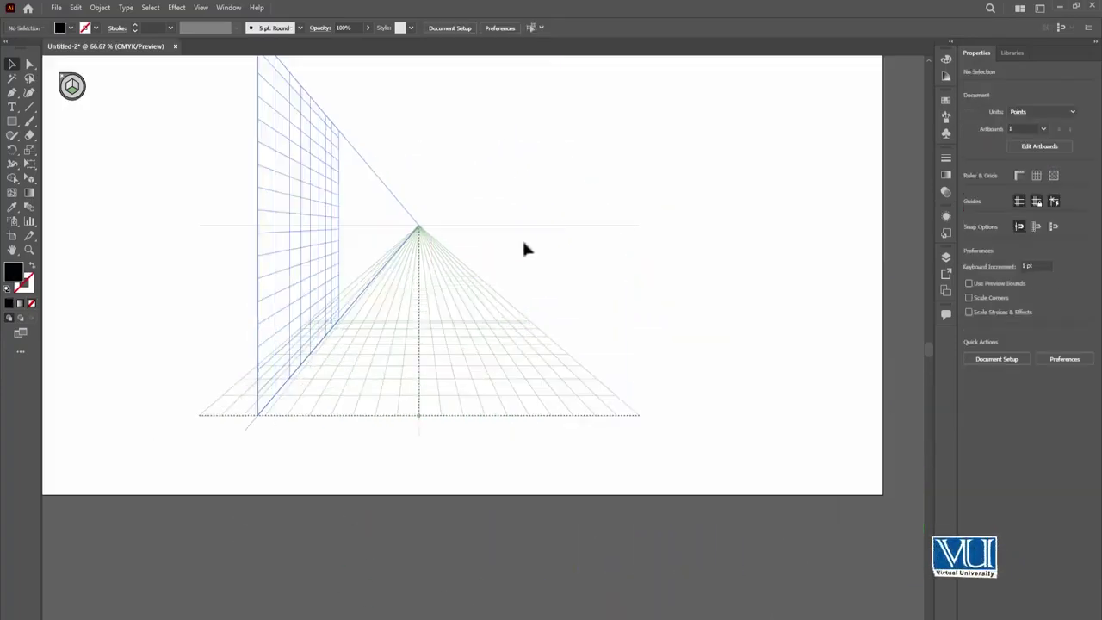
{"action": "scroll", "coordinate": [360, 258], "scroll_direction": "up", "scroll_amount": 2}
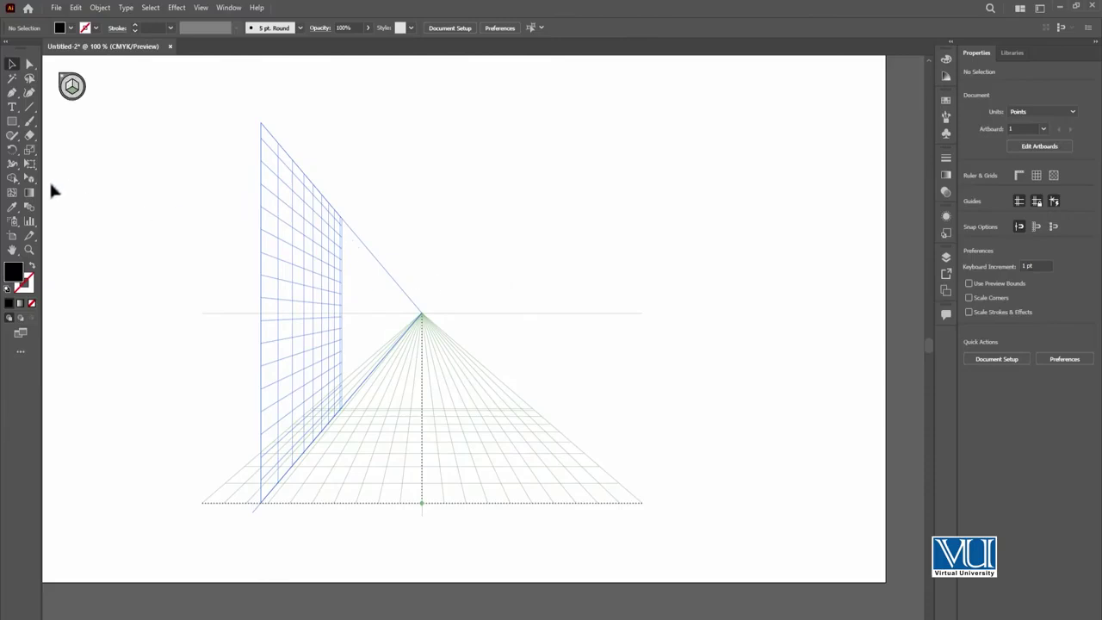
Move the one-point grid's vanishing point to the right and extend the grid's depth closer to it
{"action": "key", "text": "shift+p"}
{"action": "left_click_drag", "start_coordinate": [423, 315], "coordinate": [626, 318]}
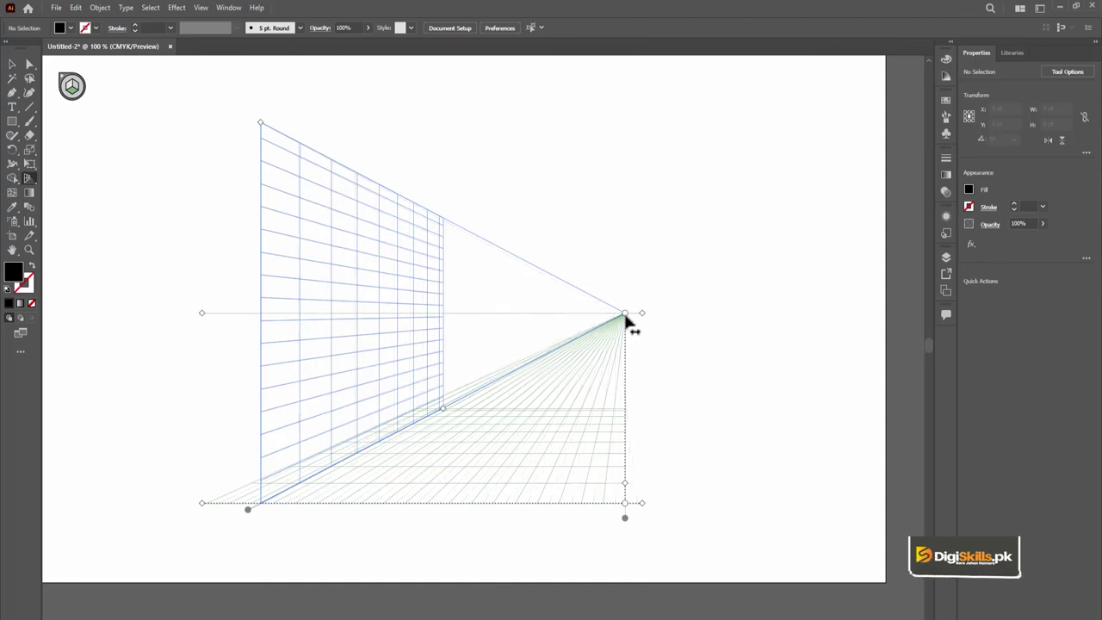
{"action": "left_click_drag", "start_coordinate": [441, 411], "coordinate": [557, 354]}
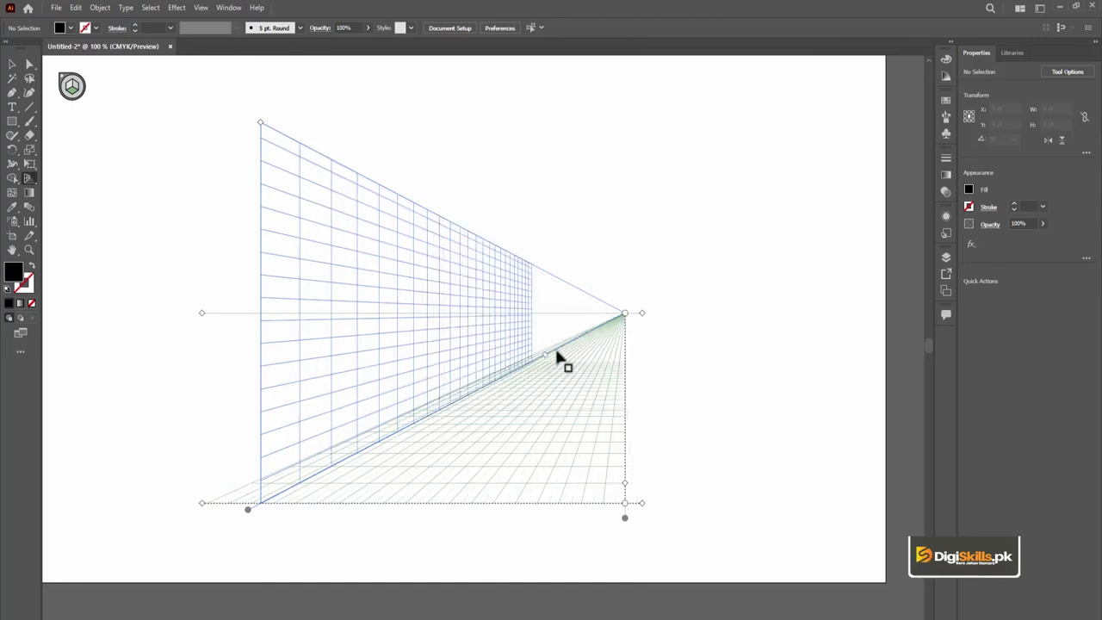
Enlarge the one-point grid's cells, raise its horizon line, and reposition its ground level and horizontal plane
{"action": "left_click_drag", "start_coordinate": [623, 487], "coordinate": [620, 456]}
{"action": "mouse_move", "coordinate": [203, 314]}
{"action": "left_mouse_down"}
{"action": "mouse_move", "coordinate": [203, 424]}
{"action": "mouse_move", "coordinate": [206, 291]}
{"action": "mouse_move", "coordinate": [206, 305]}
{"action": "left_mouse_up"}
{"action": "left_click_drag", "start_coordinate": [202, 505], "coordinate": [202, 446]}
{"action": "left_click_drag", "start_coordinate": [642, 447], "coordinate": [673, 448]}
{"action": "left_click_drag", "start_coordinate": [655, 411], "coordinate": [659, 361]}
{"action": "left_click_drag", "start_coordinate": [656, 459], "coordinate": [655, 502]}
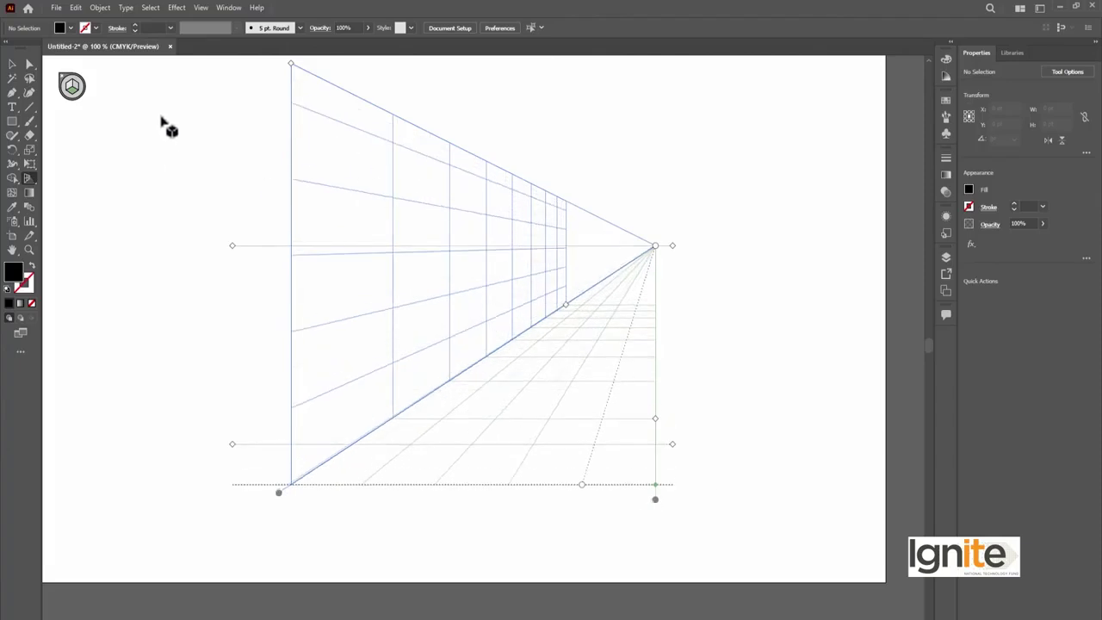
Show a three-point perspective grid using the 3P-Normal View preset
{"action": "left_click", "coordinate": [200, 8]}
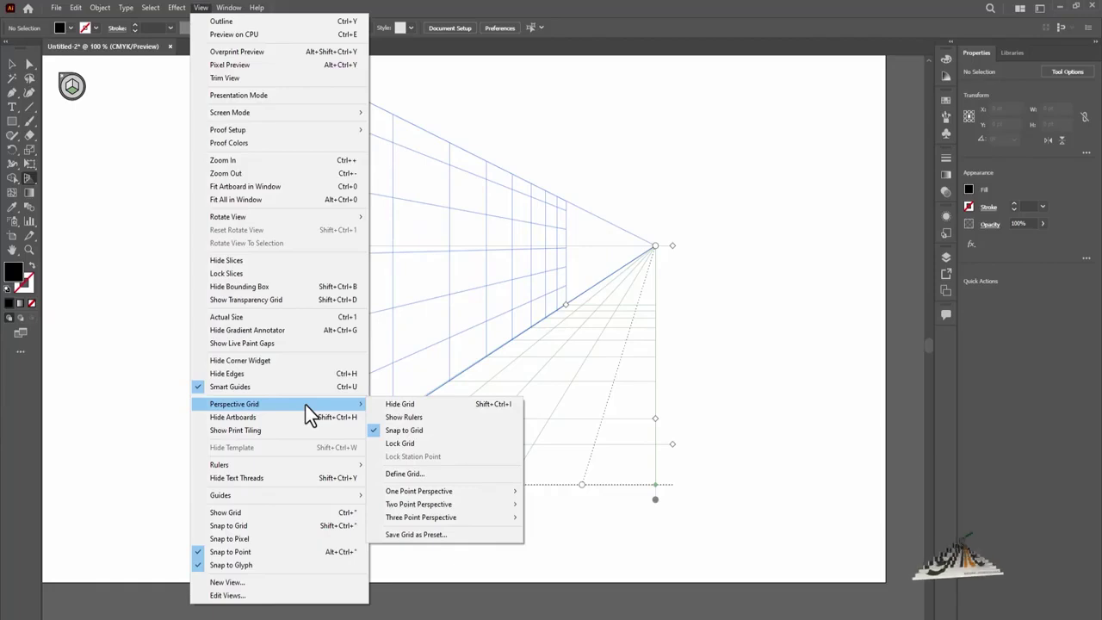
{"action": "mouse_move", "coordinate": [435, 520]}
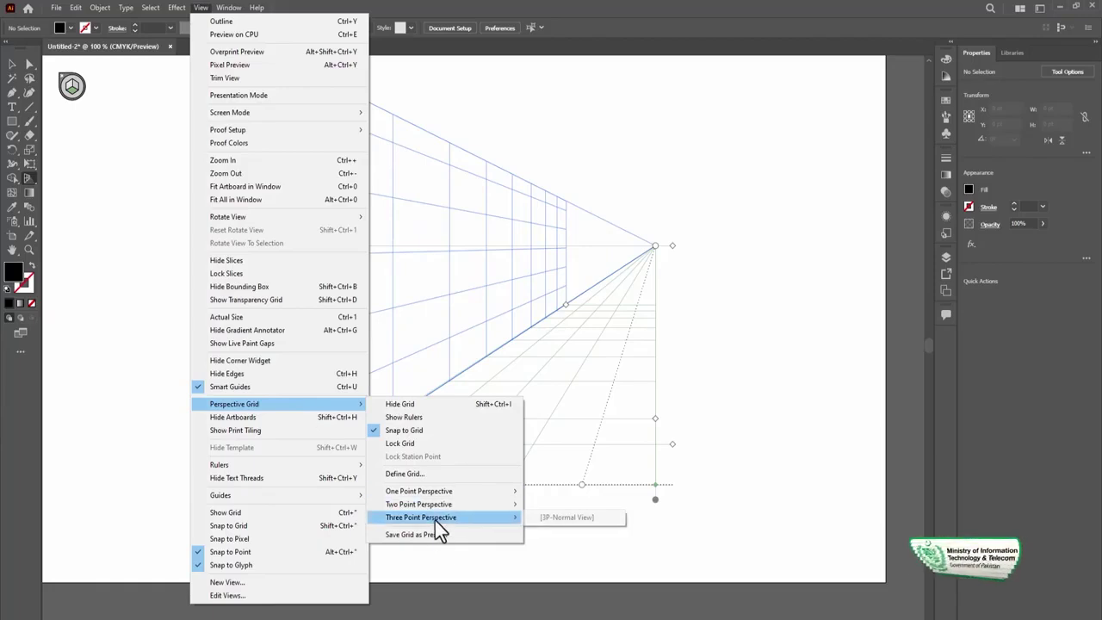
{"action": "left_click", "coordinate": [567, 518]}
Raise the three-point grid's lower vanishing point slightly and try shifting the vanishing point of its orange plane
{"action": "scroll", "coordinate": [825, 329], "scroll_direction": "down", "scroll_amount": 5}
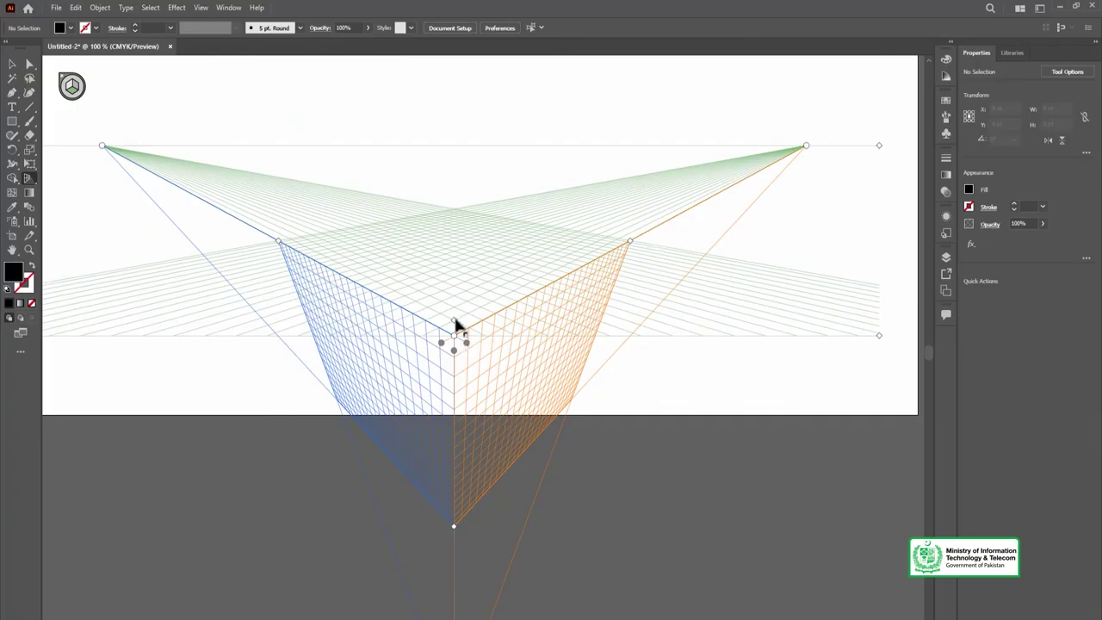
{"action": "key", "text": "ctrl+minus"}
{"action": "key", "text": "ctrl+minus"}
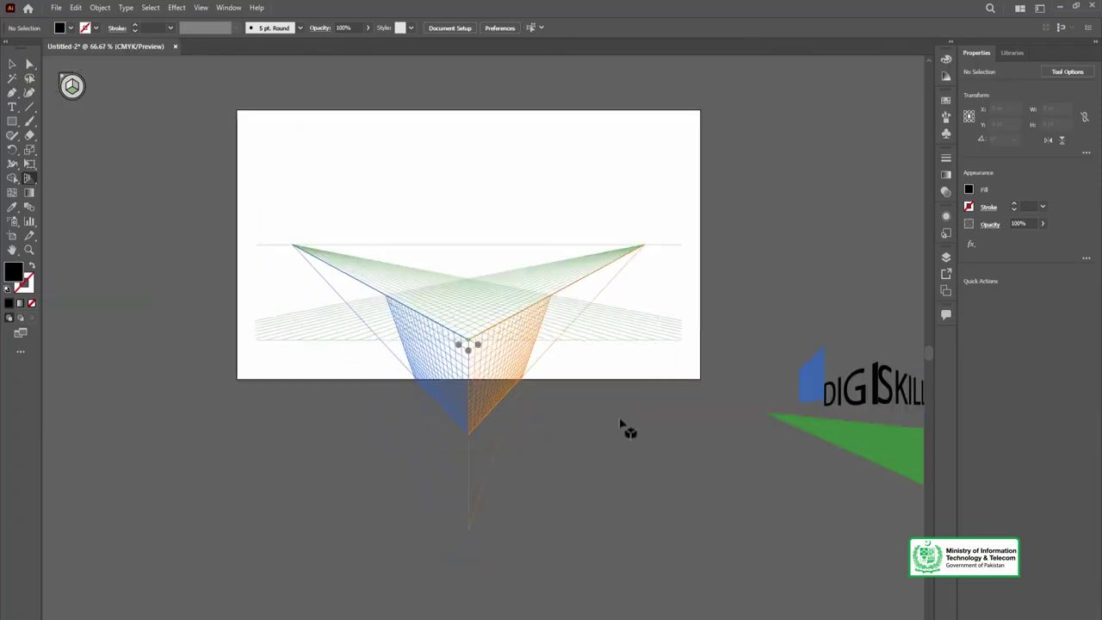
{"action": "scroll", "coordinate": [586, 405], "scroll_direction": "down", "scroll_amount": 2}
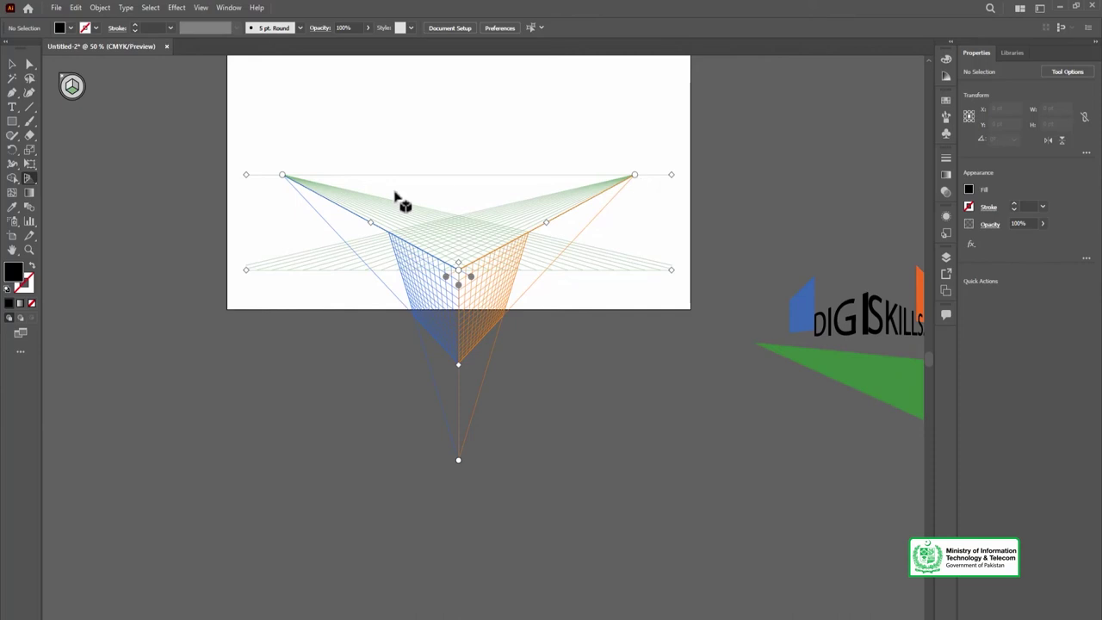
{"action": "left_click_drag", "start_coordinate": [459, 464], "coordinate": [459, 441]}
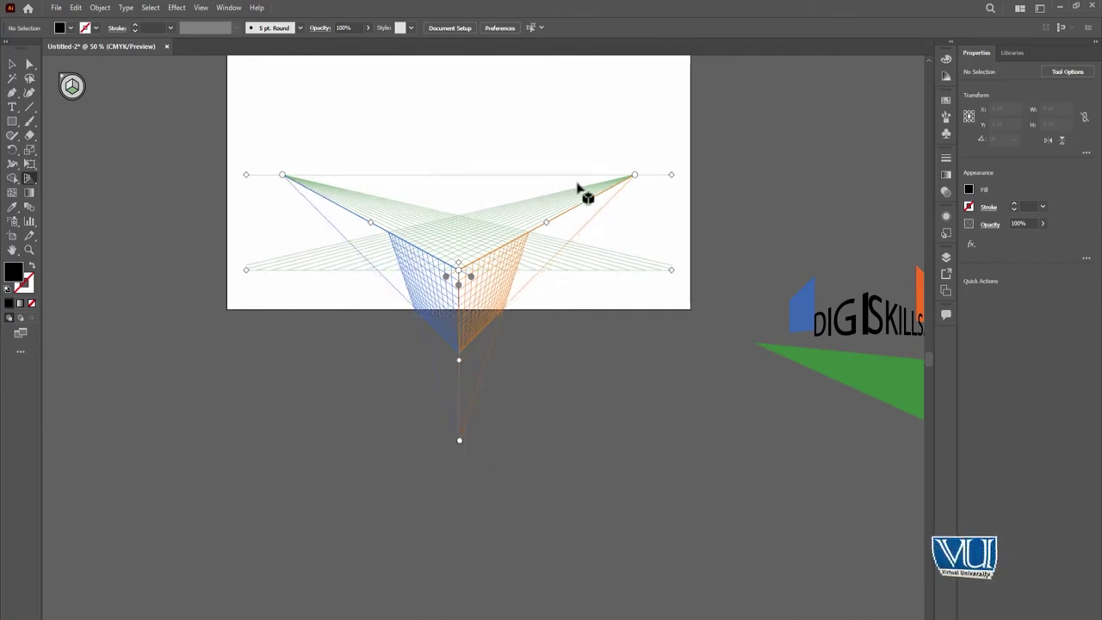
{"action": "left_click_drag", "start_coordinate": [634, 177], "coordinate": [633, 159]}
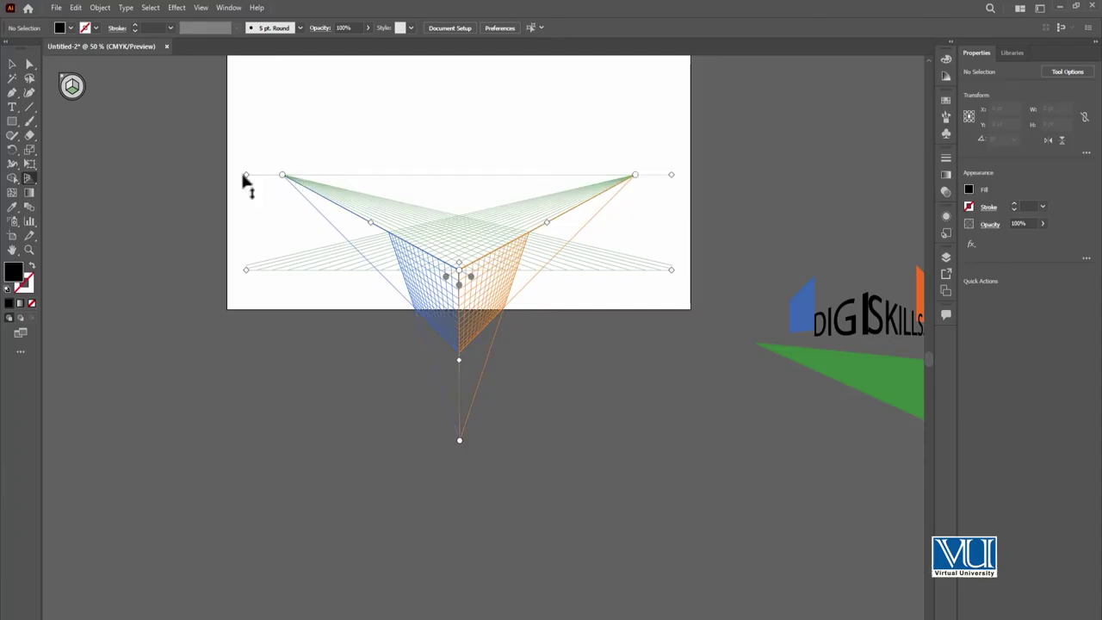
Show a two-point perspective grid on the artboard using the 2P-Normal View preset
{"action": "scroll", "coordinate": [499, 287], "scroll_direction": "up", "scroll_amount": 3}
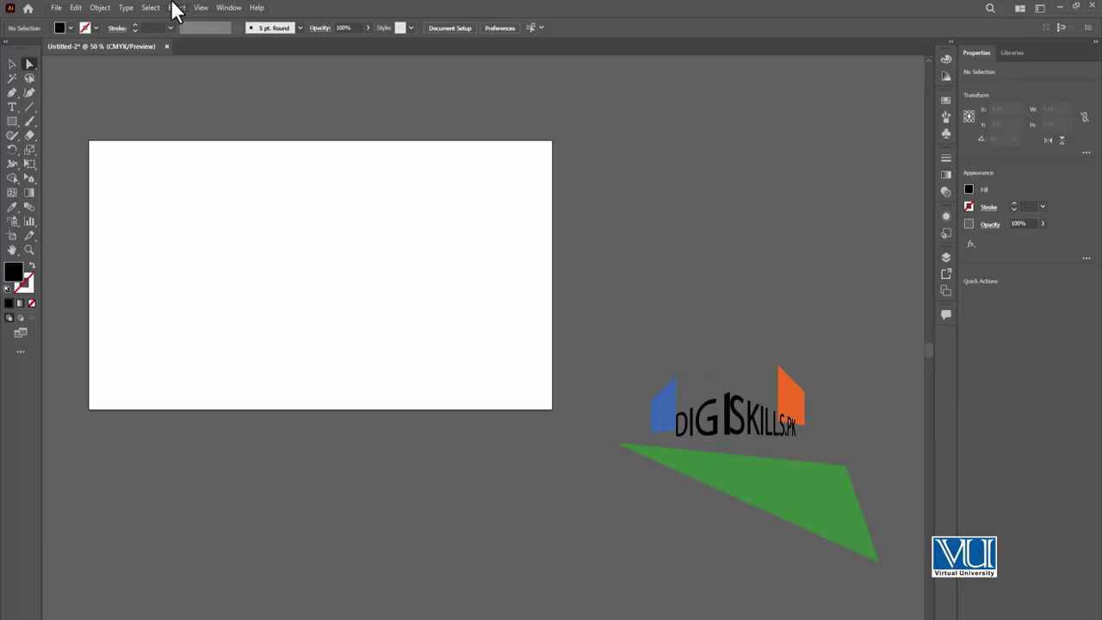
{"action": "left_click", "coordinate": [199, 7]}
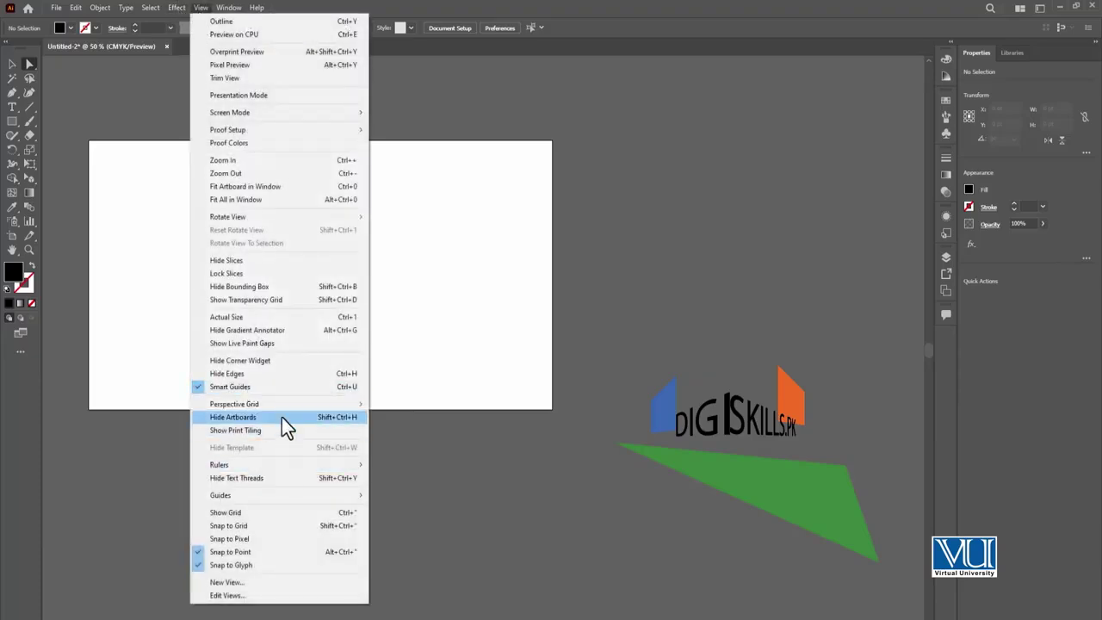
{"action": "mouse_move", "coordinate": [293, 407]}
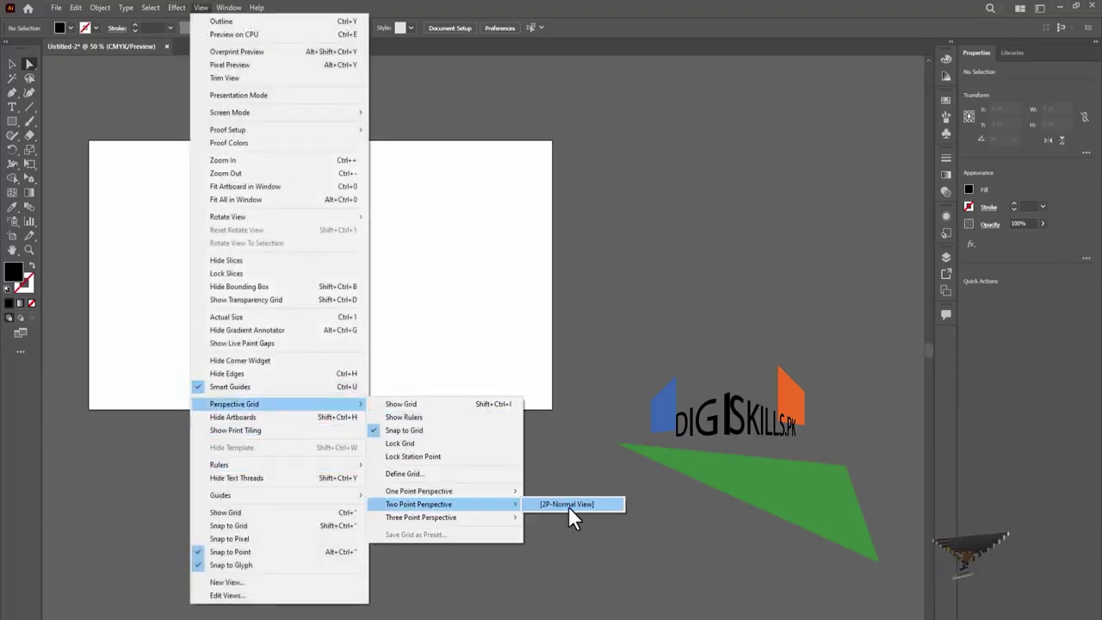
{"action": "left_click", "coordinate": [569, 506]}
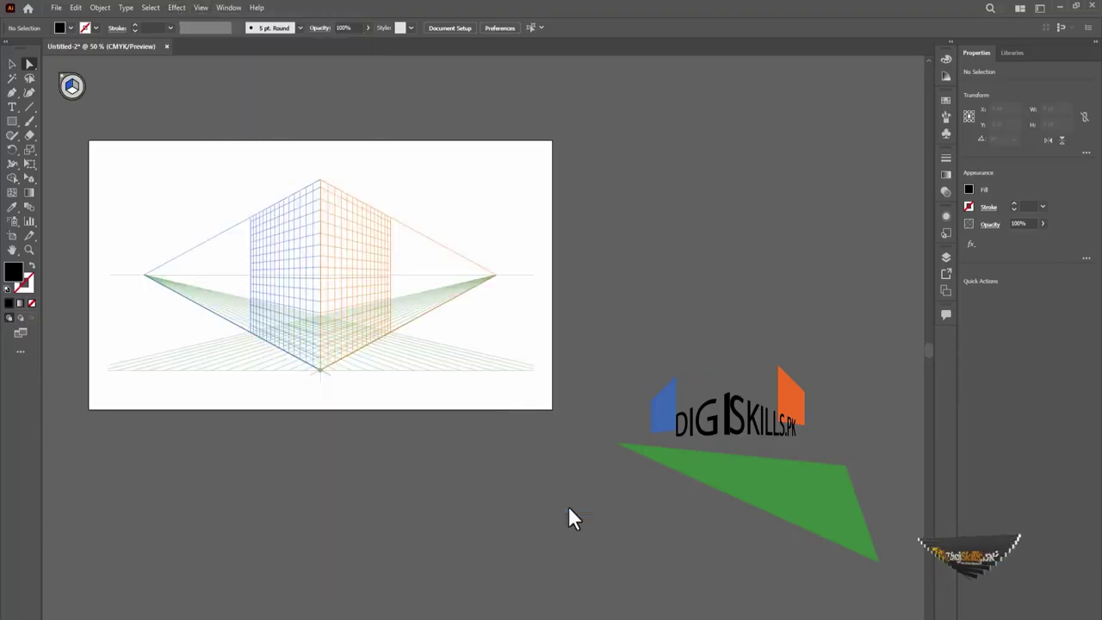
Delete the green, orange and blue shapes around the DIGISKILLS.PK lettering beside the artboard
{"action": "left_click", "coordinate": [798, 474]}
{"action": "key", "text": "ctrl+z"}
{"action": "key", "text": "ctrl+z"}
{"action": "key", "text": "ctrl+z"}
{"action": "key", "text": "ctrl+z"}
{"action": "key", "text": "ctrl+z"}
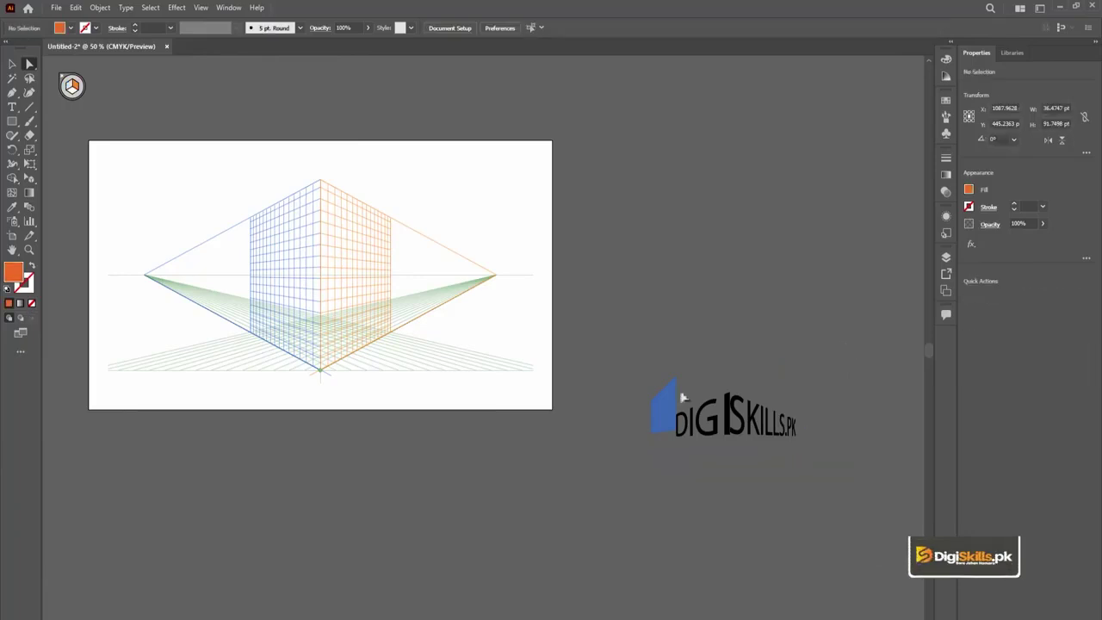
{"action": "left_click", "coordinate": [12, 64]}
{"action": "key", "text": "ctrl+z"}
Move the DIGISKILLS.PK lettering onto the two-point grid, enlarge it to about 447 by 159 pt, and align it with the grid's central edge
{"action": "left_click", "coordinate": [734, 414]}
{"action": "left_click_drag", "start_coordinate": [735, 409], "coordinate": [325, 239]}
{"action": "key", "text": "ctrl+="}
{"action": "key", "text": "ctrl+="}
{"action": "key", "text": "ctrl+="}
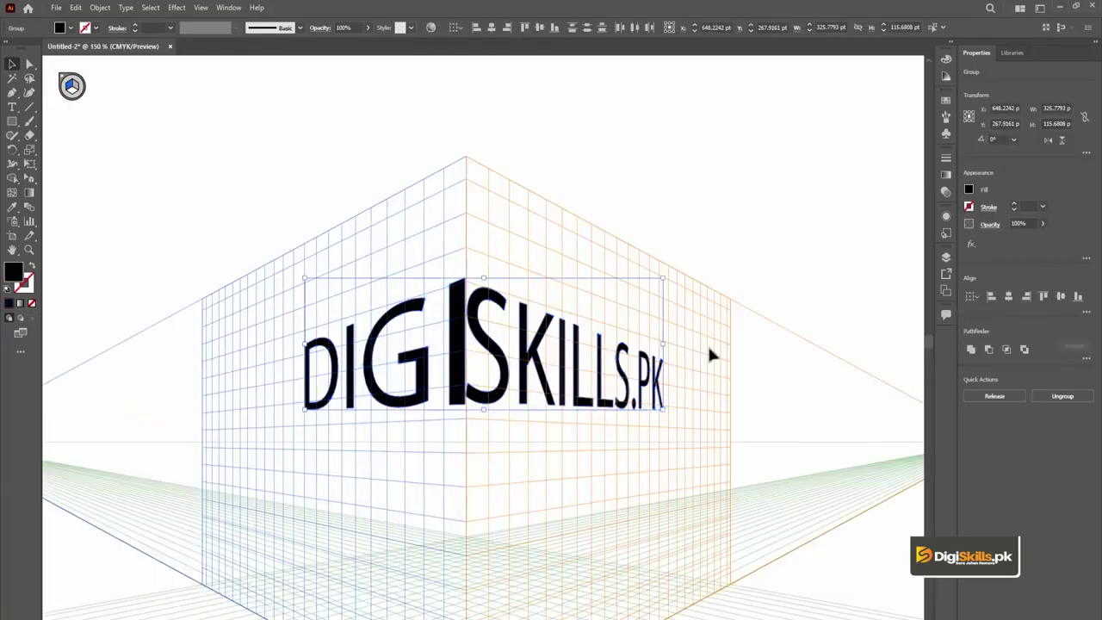
{"action": "left_click_drag", "start_coordinate": [664, 280], "coordinate": [728, 190]}
{"action": "left_click_drag", "start_coordinate": [444, 335], "coordinate": [453, 320]}
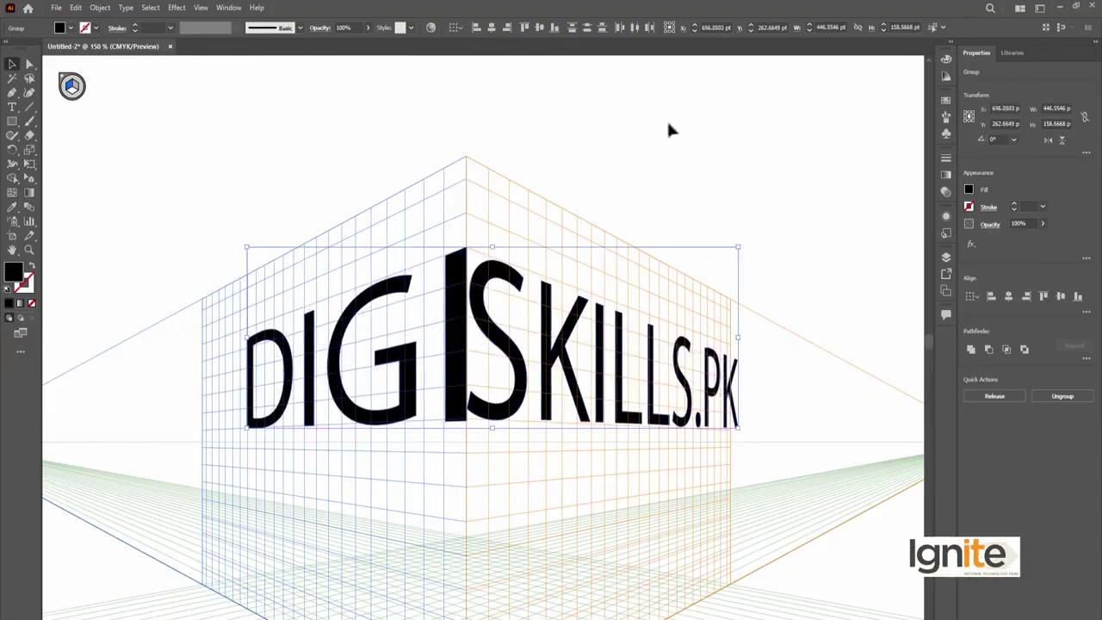
Shift the DIGISKILLS.PK lettering slightly left across the grid's central edge, enlarge it a little more, and deselect it
{"action": "left_click", "coordinate": [667, 119]}
{"action": "left_click_drag", "start_coordinate": [463, 270], "coordinate": [450, 274]}
{"action": "left_click", "coordinate": [655, 405]}
{"action": "left_click_drag", "start_coordinate": [739, 427], "coordinate": [760, 436]}
{"action": "left_click", "coordinate": [779, 292]}
{"action": "key", "text": "ctrl+minus"}
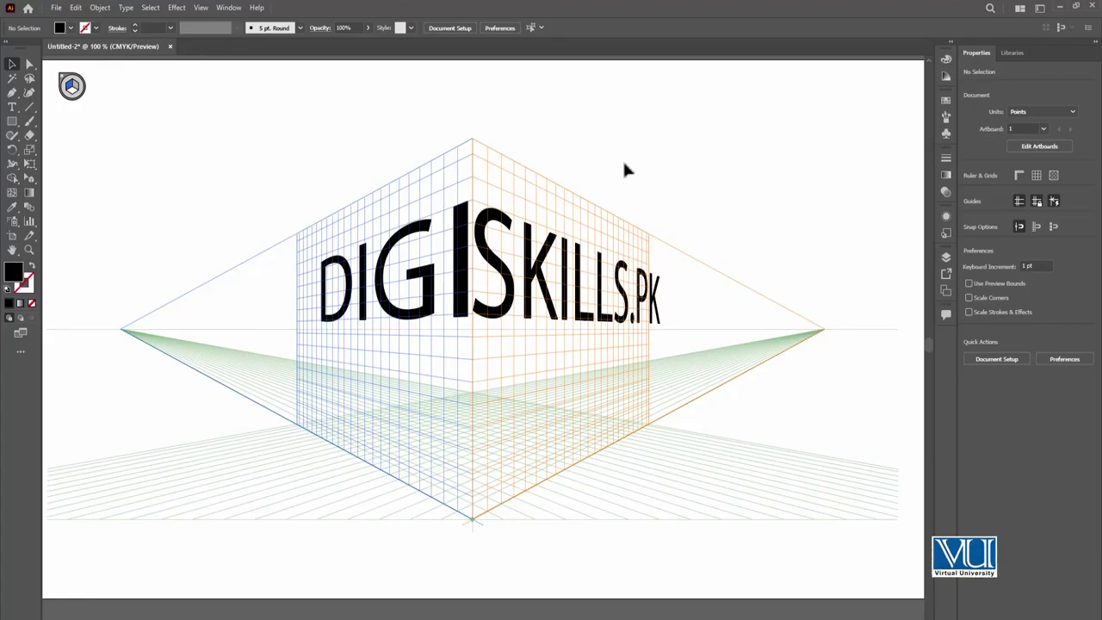
Hide the perspective grid so only the DIGISKILLS.PK lettering remains on the artboard
{"action": "left_click", "coordinate": [230, 9]}
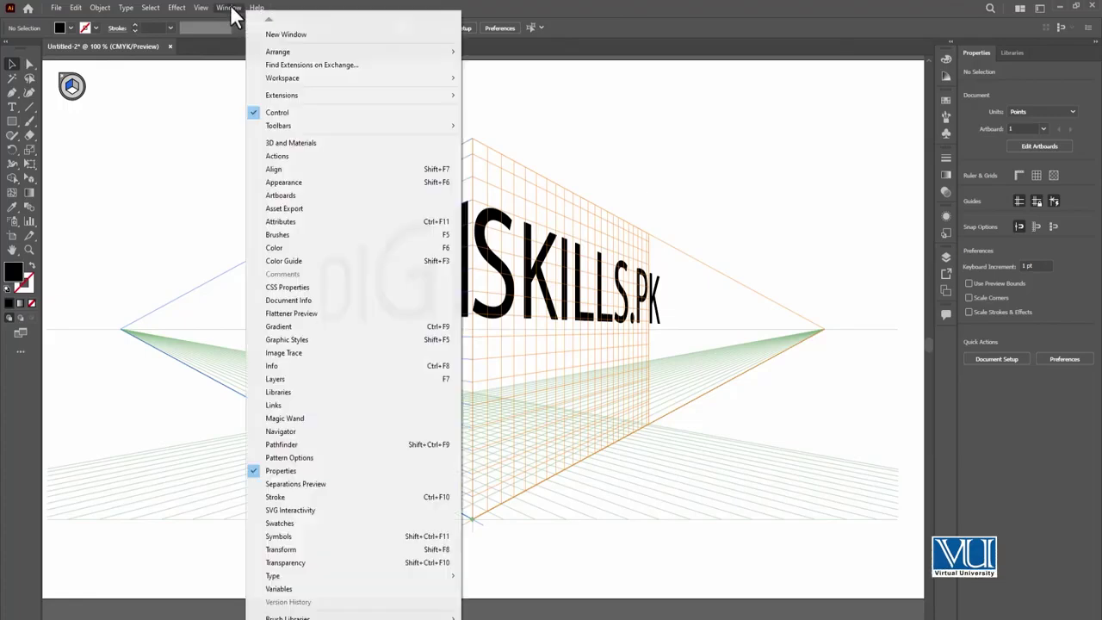
{"action": "mouse_move", "coordinate": [201, 6]}
{"action": "mouse_move", "coordinate": [288, 403]}
{"action": "left_click", "coordinate": [426, 404]}
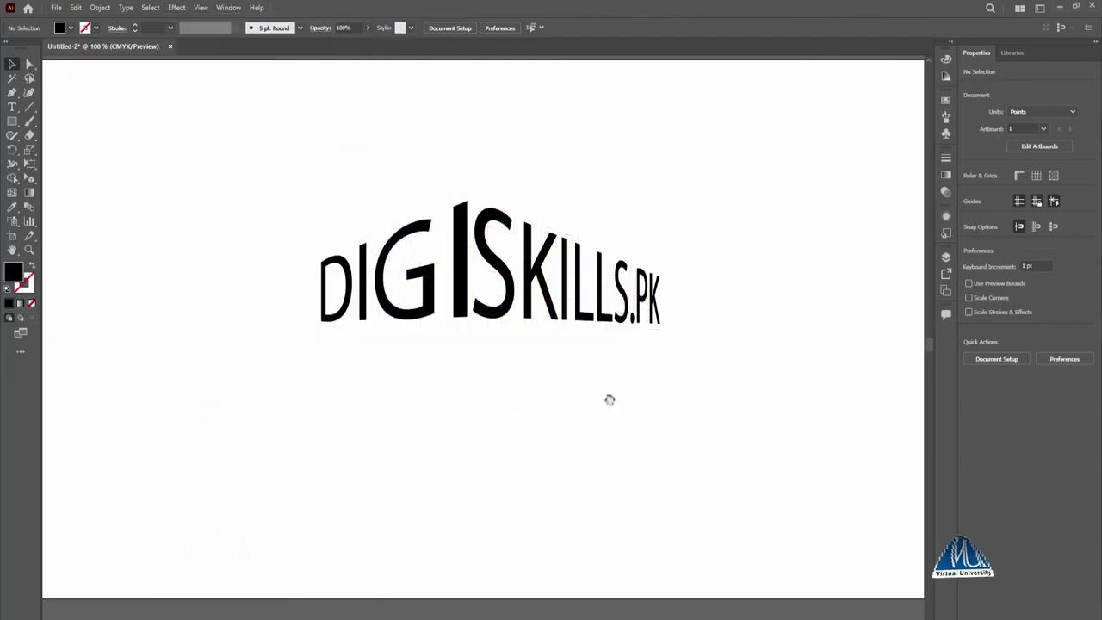
Preview the finished perspective lettering in full screen mode and return to the normal screen mode
{"action": "scroll", "coordinate": [608, 399], "scroll_direction": "up", "scroll_amount": 1}
{"action": "key", "text": "ctrl+equal"}
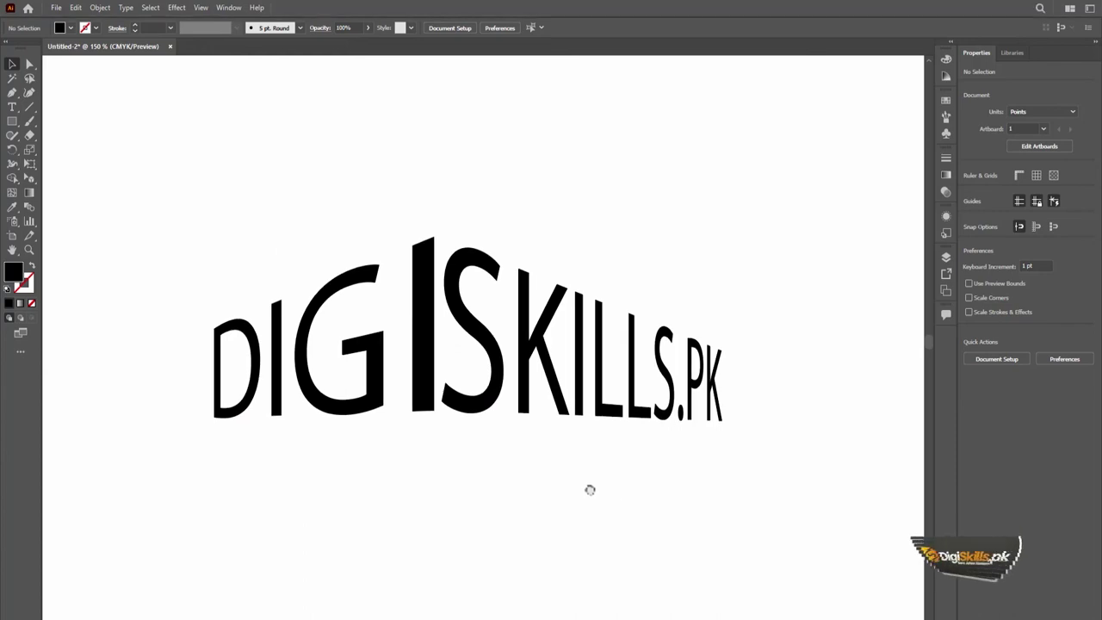
{"action": "key", "text": "f"}
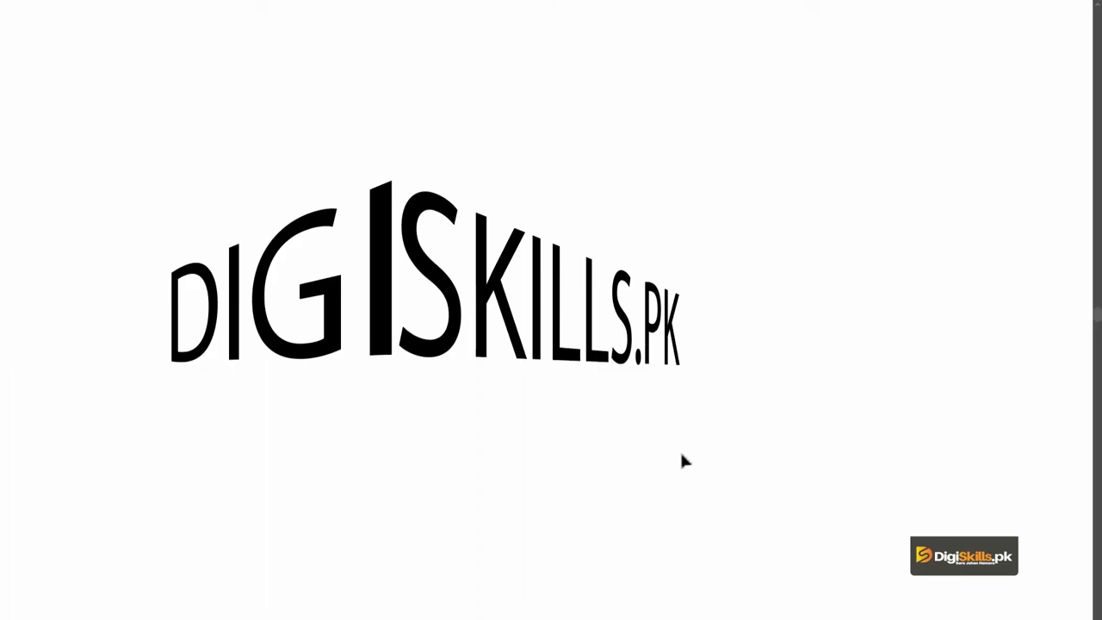
{"action": "key", "text": "f"}
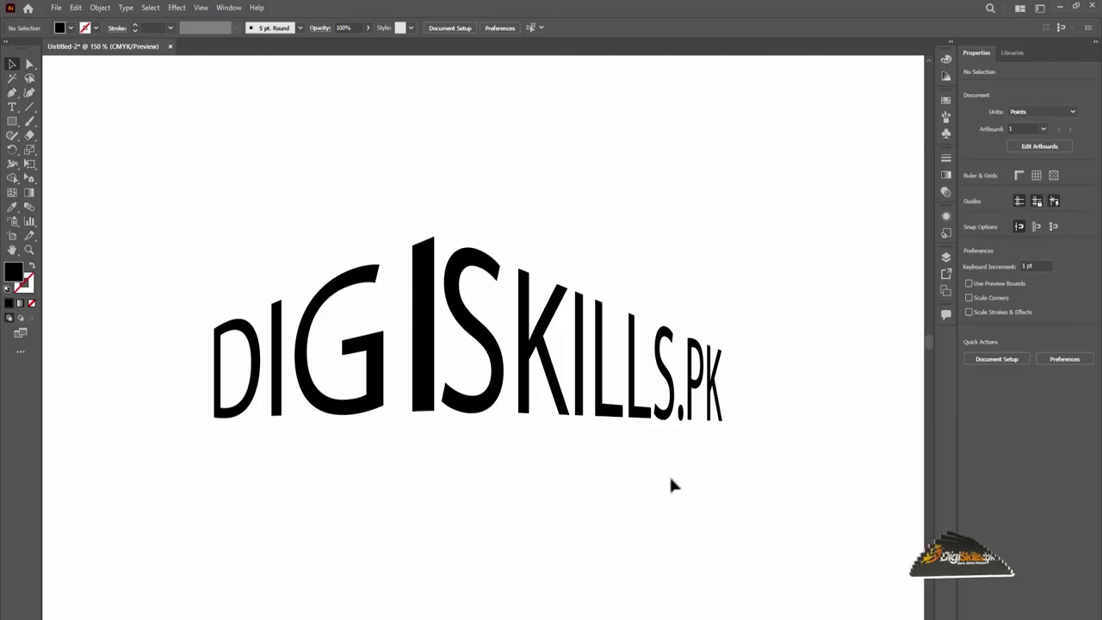